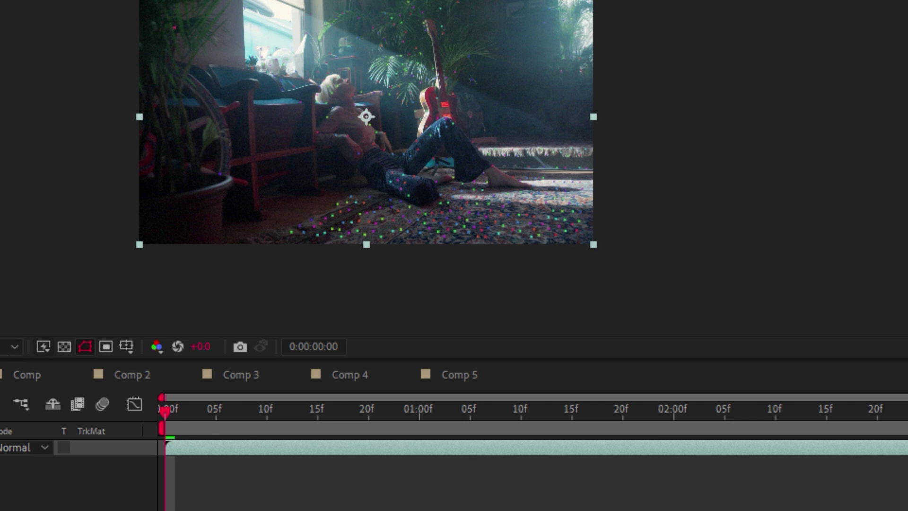
Scrub through the motion-tracked footage of the woman and guitar to check its track points.
left_click_drag(177, 413, 659, 432)
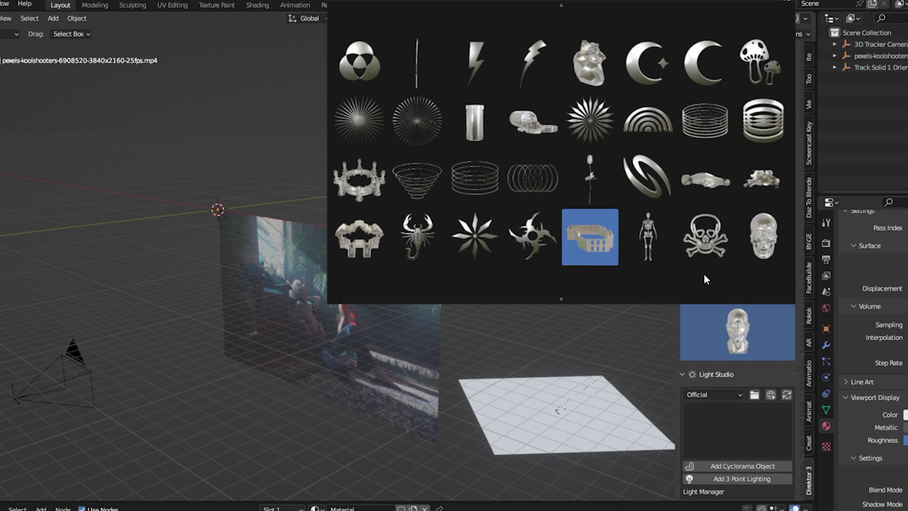
Switch to Blender, add the spiky starburst from the 3D shape library, and scale and reposition it in the tracked scene.
scroll(637, 229, "up", 5)
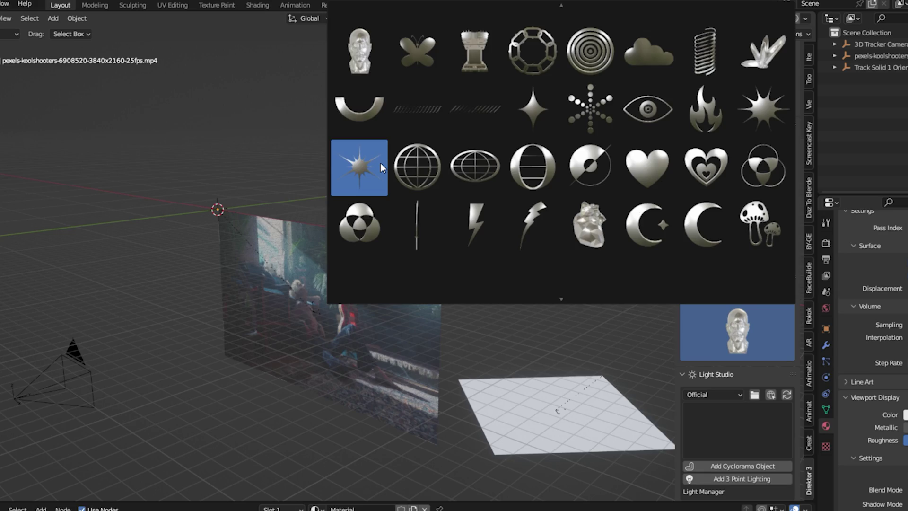
left_click(377, 161)
scroll(327, 196, "down", 4)
middle_click_drag(327, 196, 275, 185)
key("s")
left_click(313, 213)
middle_click_drag(312, 212, 359, 189)
key("g")
middle_click_drag(462, 283, 553, 390)
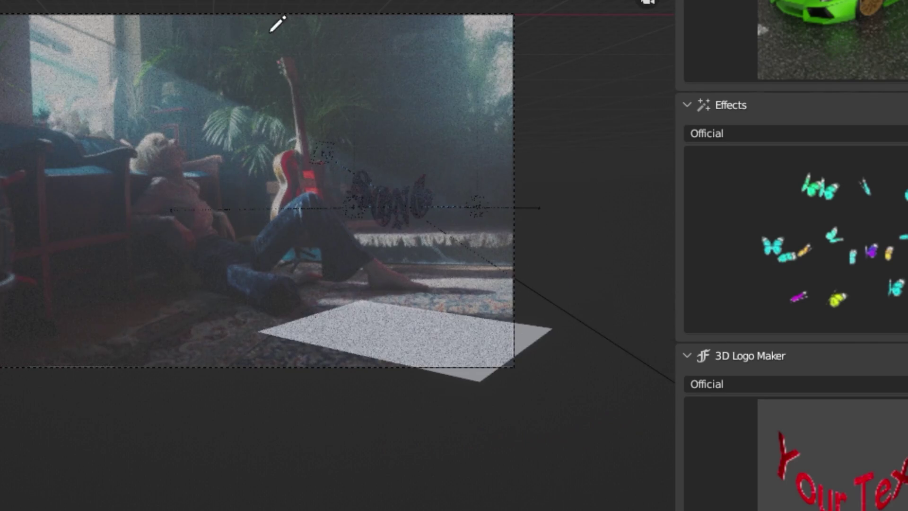
Inspect the tracked scene from different angles and through the active camera.
middle_click_drag(278, 24, 392, 187)
middle_click_drag(492, 80, 350, 334)
key("KP_0")
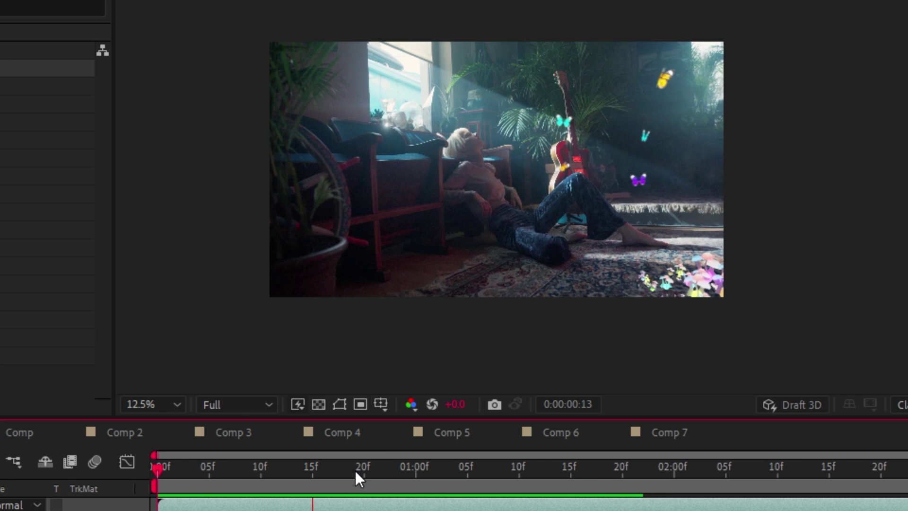
Switch to After Effects and play back the composite, examining how the butterflies and mushrooms follow the footage.
scroll(587, 256, "up", 2)
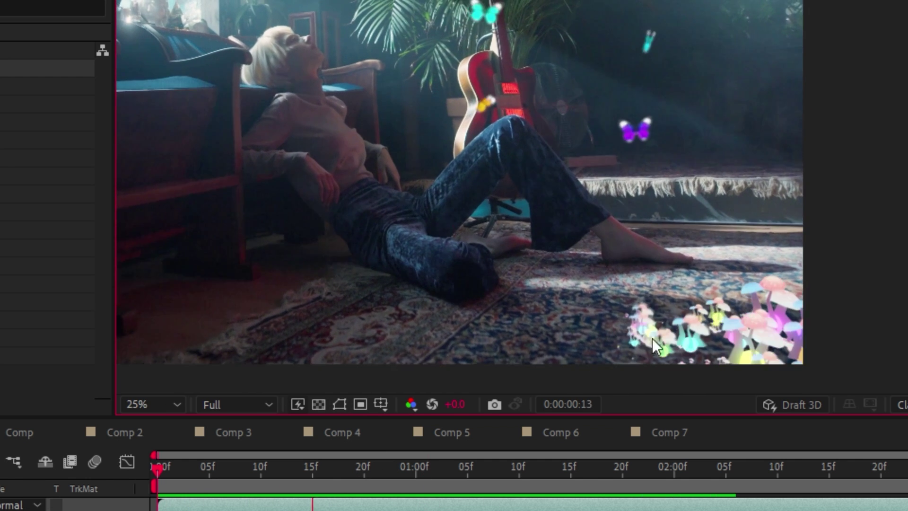
key("space")
scroll(609, 353, "down", 1)
left_click_drag(446, 468, 27, 382)
key("space")
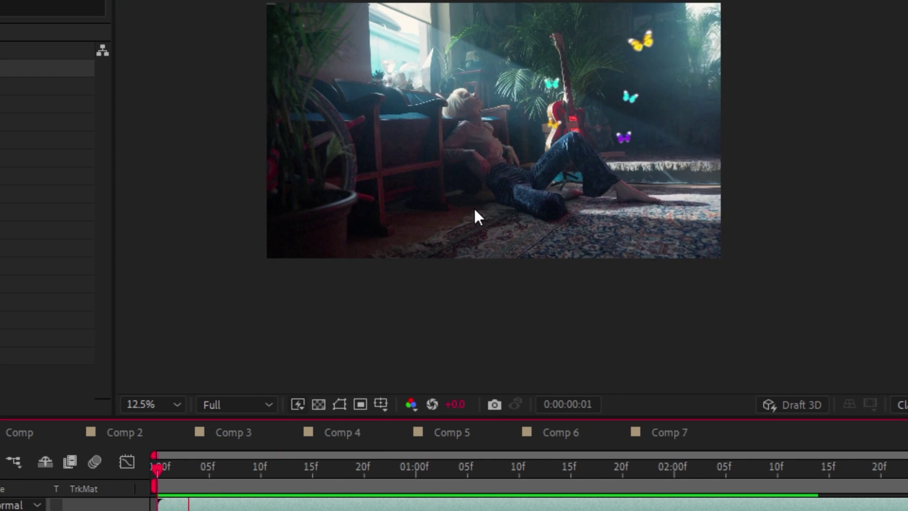
key("space")
key("space")
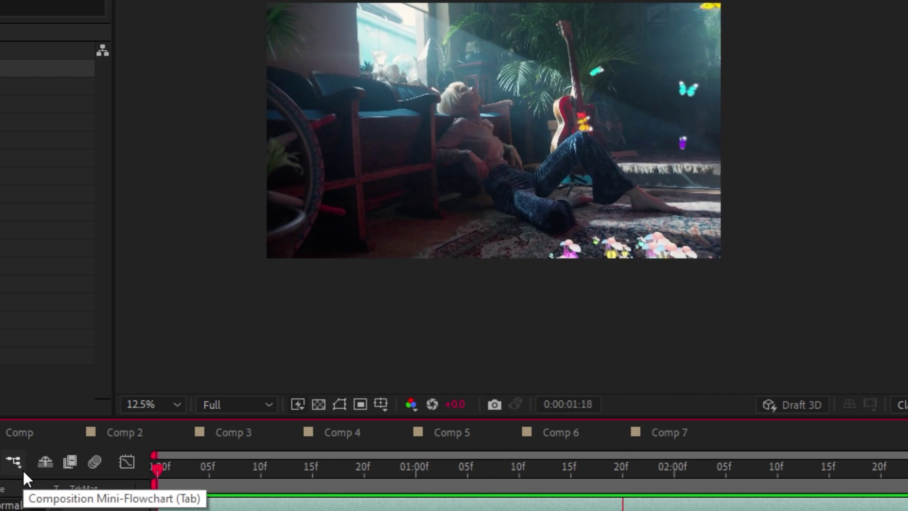
key("space")
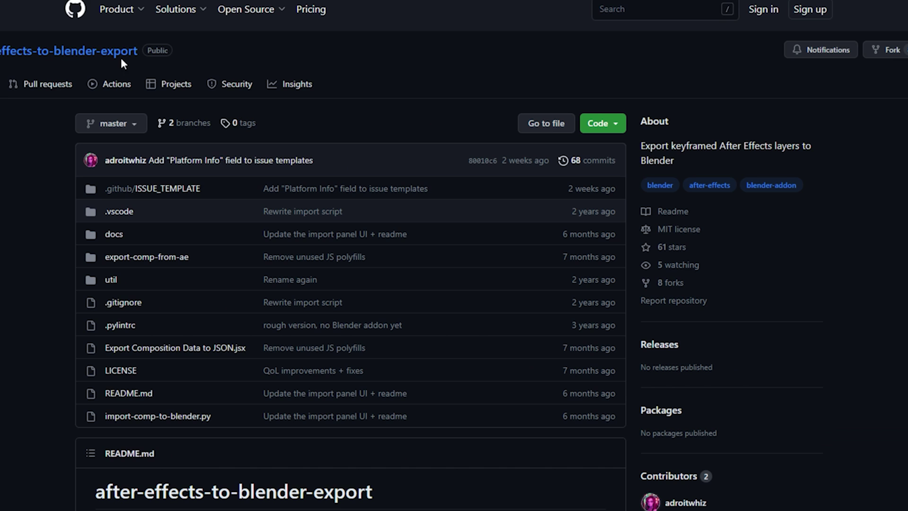
Switch to the browser and read the installation and usage instructions of the after-effects-to-blender-export repository.
scroll(42, 127, "down", 6)
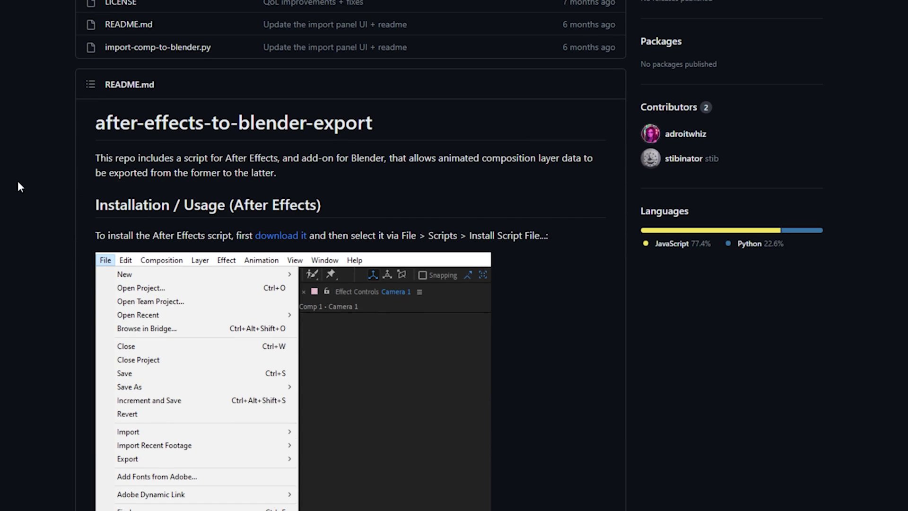
scroll(18, 187, "down", 1)
scroll(272, 303, "down", 1)
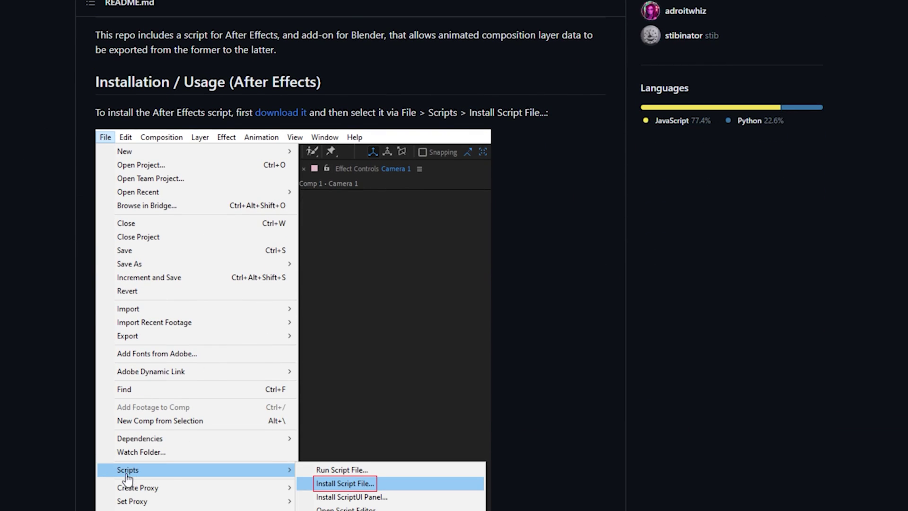
scroll(397, 494, "down", 9)
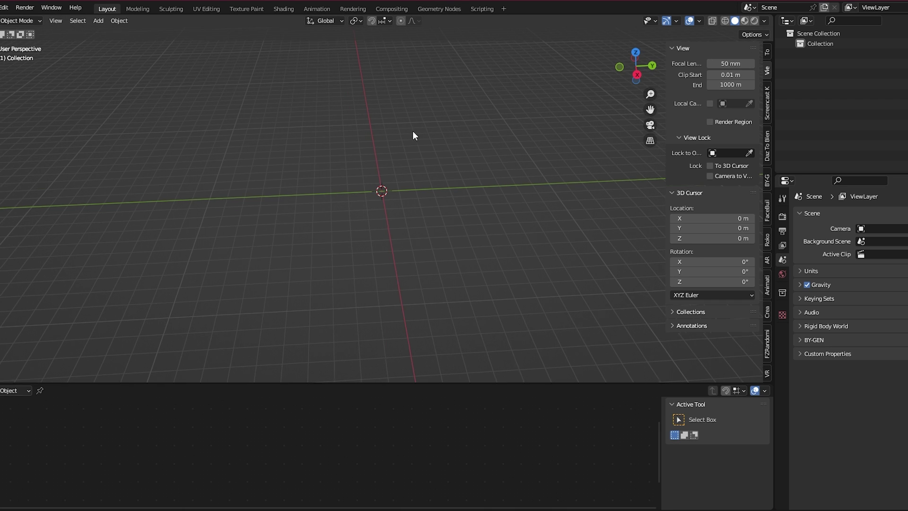
In Blender, add a plane, scale it to about 18 by 18 m, and switch the viewport to Material Preview shading.
key("shift+a")
left_click(456, 133)
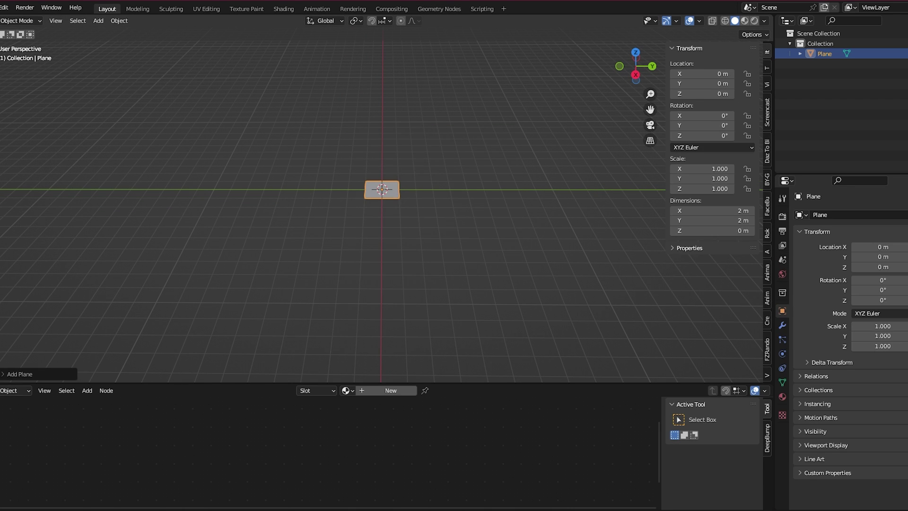
key("s")
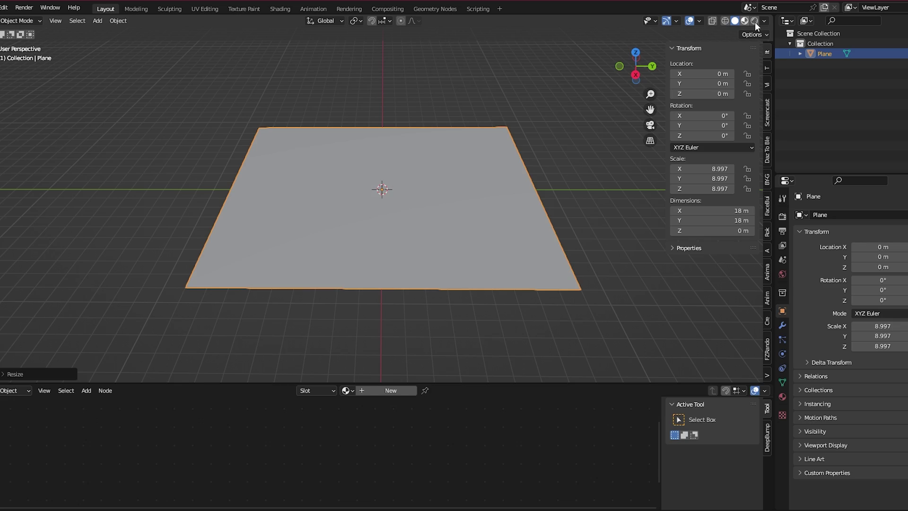
left_click(755, 21)
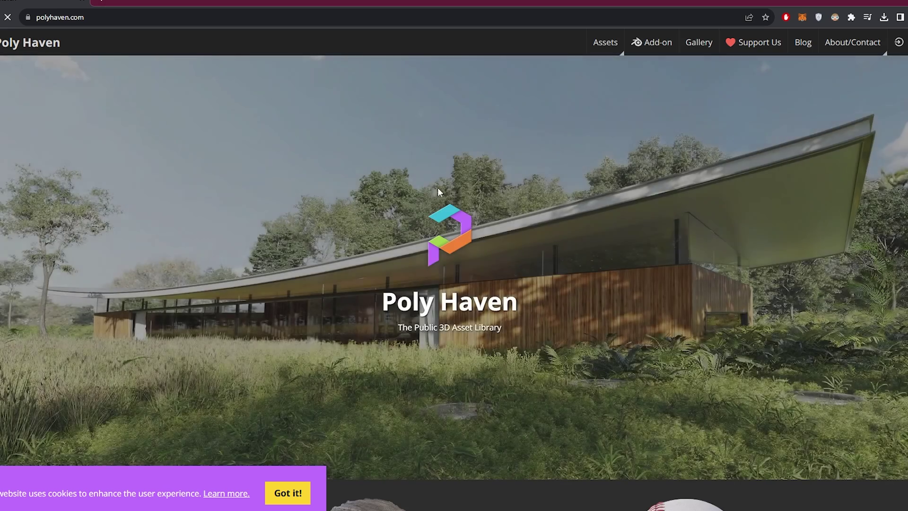
Switch to the browser and open the Ganges River Pebbles page from Poly Haven's texture library.
scroll(438, 191, "down", 7)
left_click(399, 242)
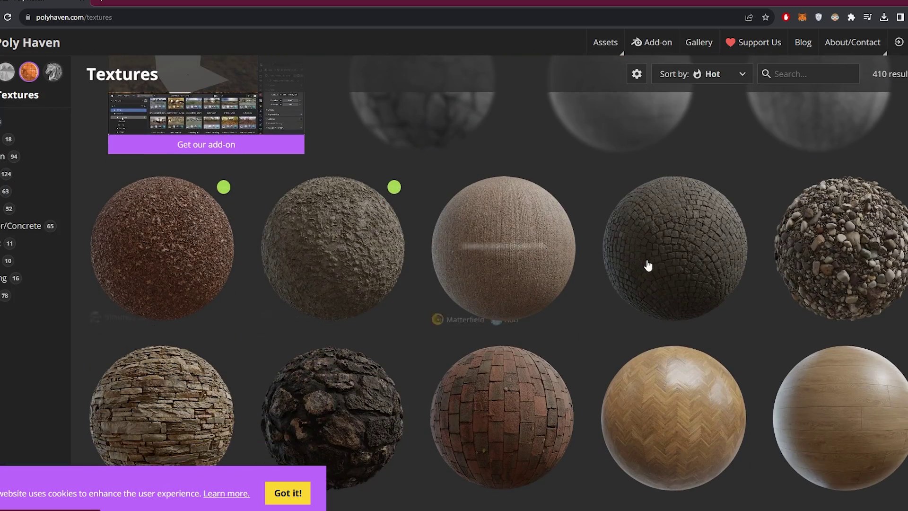
left_click(827, 270)
scroll(473, 284, "down", 6)
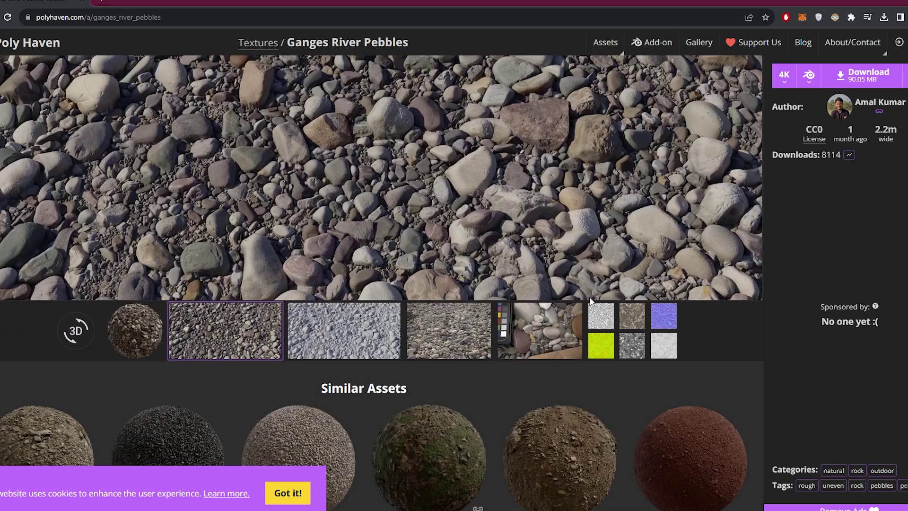
scroll(349, 289, "up", 6)
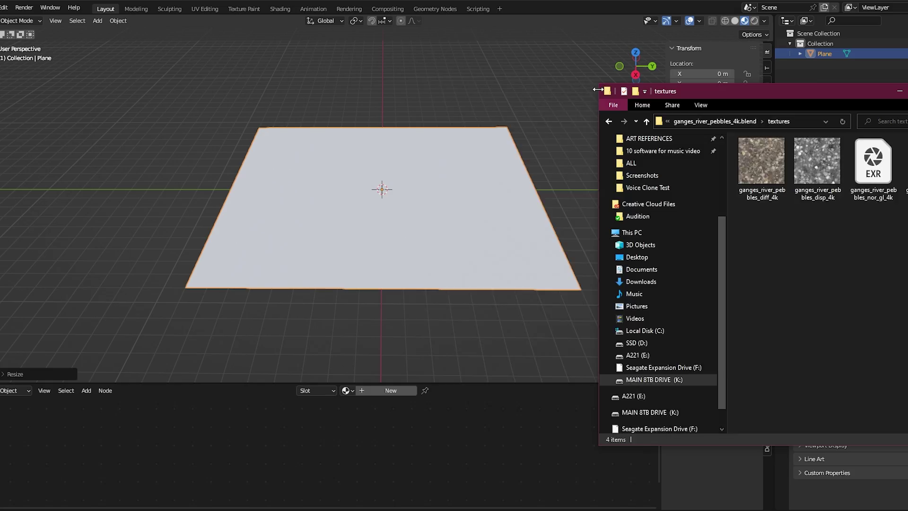
Bring the Ganges River Pebbles maps into the plane's material and connect the roughness map's Color to the Principled BSDF Roughness.
left_click_drag(592, 161, 251, 306)
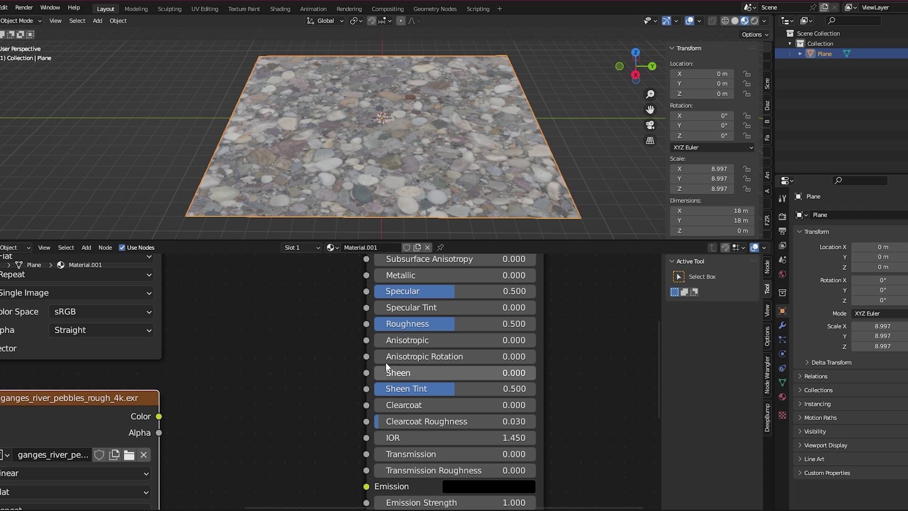
left_click_drag(159, 417, 436, 332)
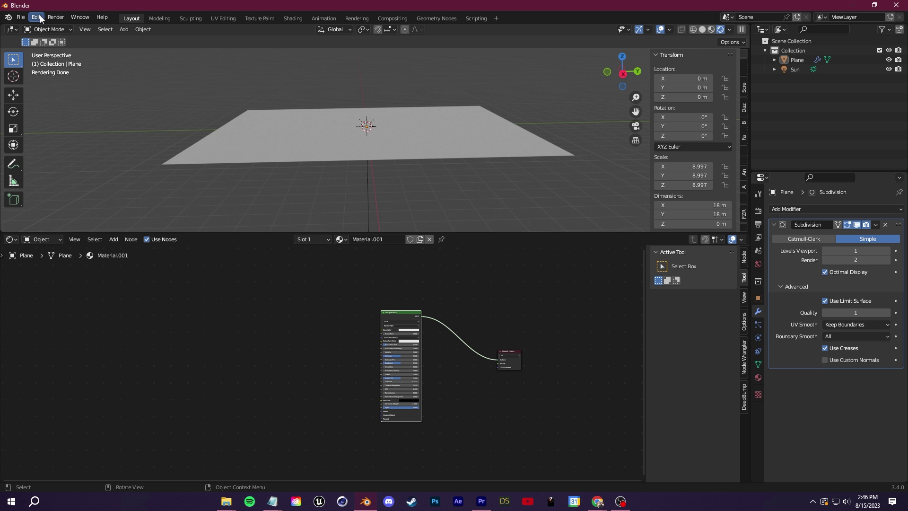
Open Blender's add-on preferences and search for "node wr" to find Node Wrangler.
left_click(37, 18)
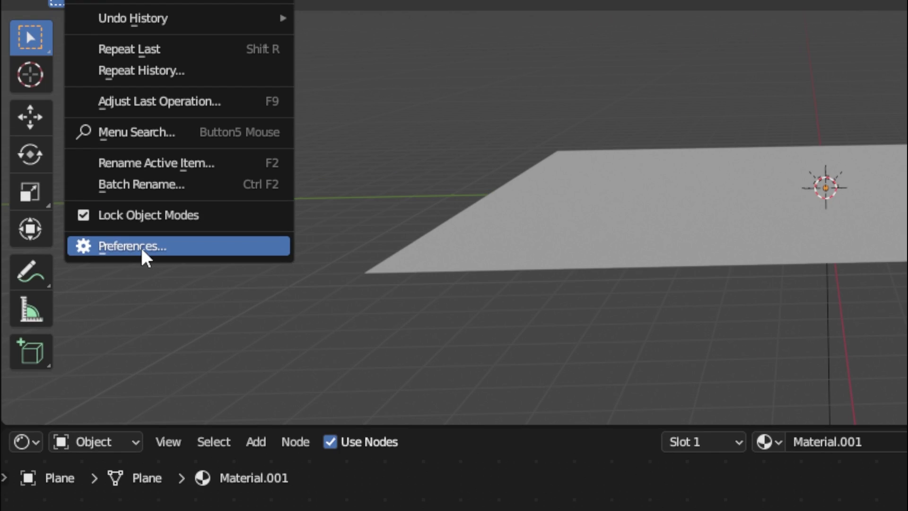
left_click(64, 154)
left_click(19, 118)
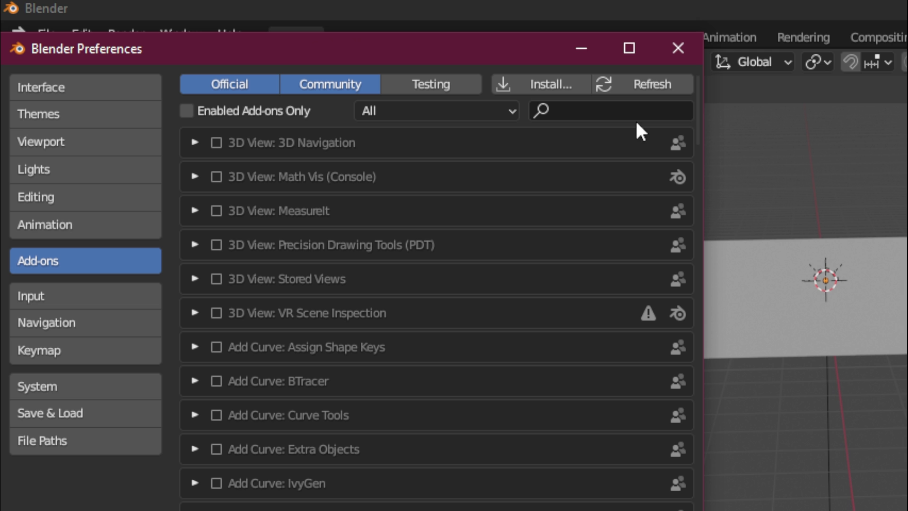
type("node wr")
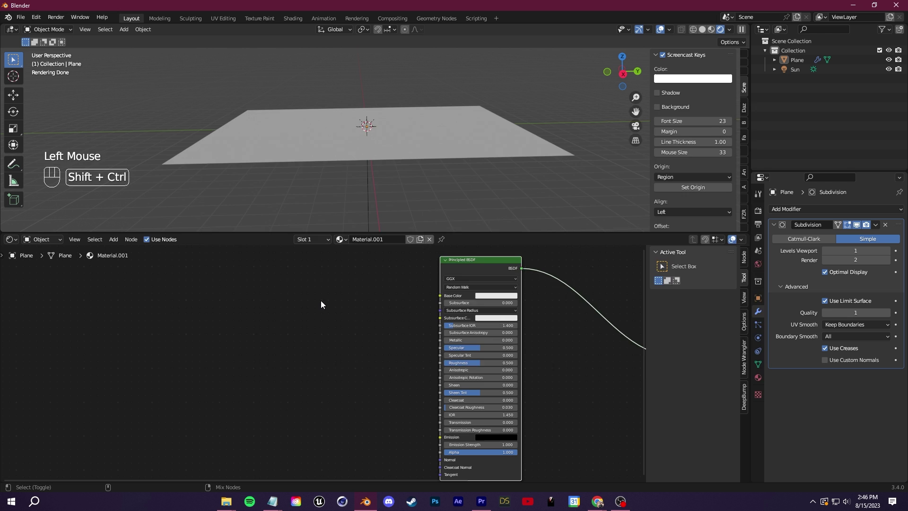
Run Node Wrangler's Principled Texture Setup on the plane's material with all four Ganges River Pebbles maps.
key("ctrl+shift+t")
left_click_drag(578, 254, 314, 212)
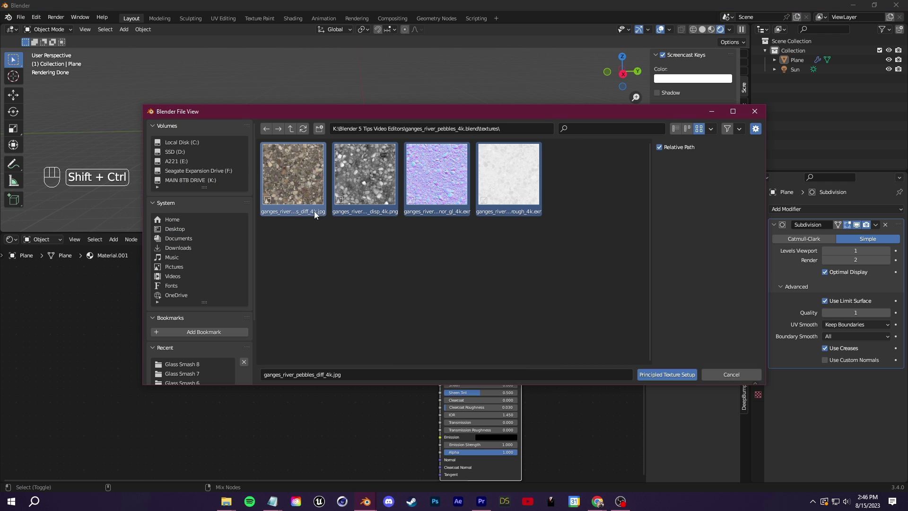
left_click(666, 374)
scroll(490, 332, "down", 4)
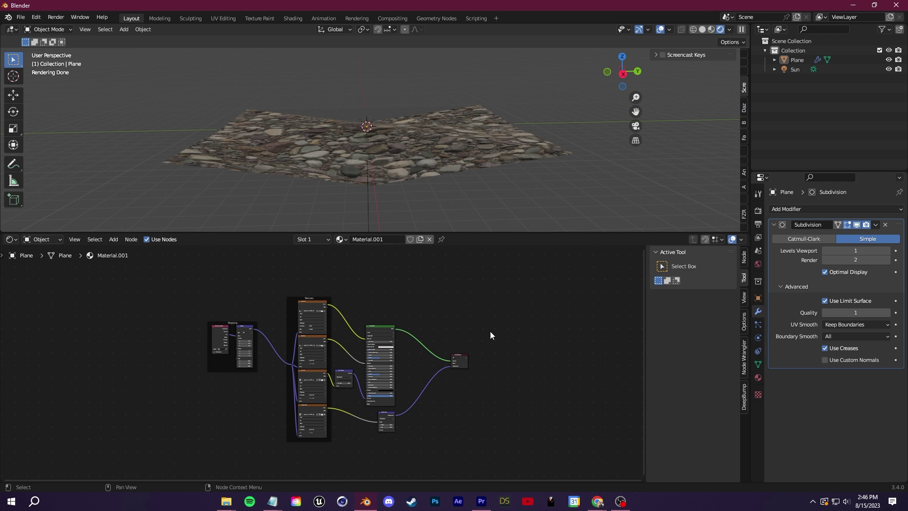
Examine the generated texture and Displacement nodes and the pebble relief on the plane from several close angles.
scroll(455, 323, "up", 3)
scroll(455, 212, "up", 4)
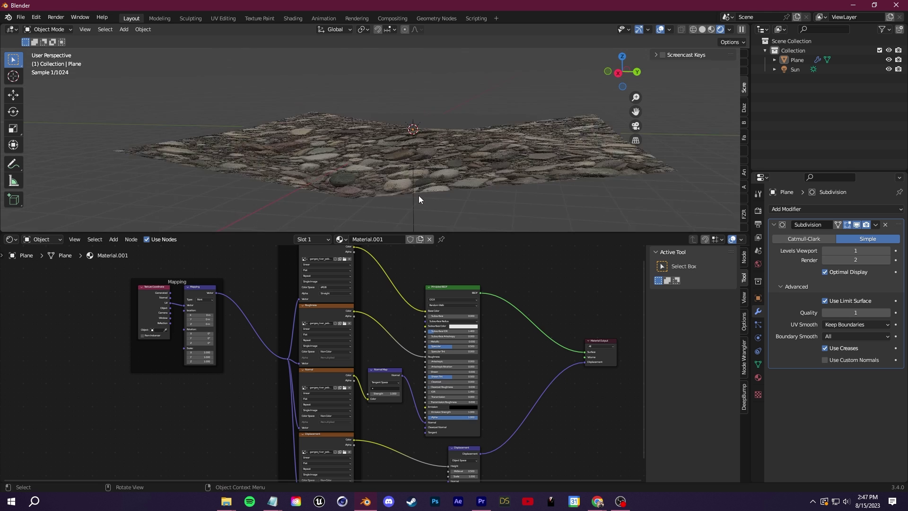
scroll(548, 422, "up", 3)
middle_click_drag(548, 422, 393, 305)
scroll(395, 369, "up", 5)
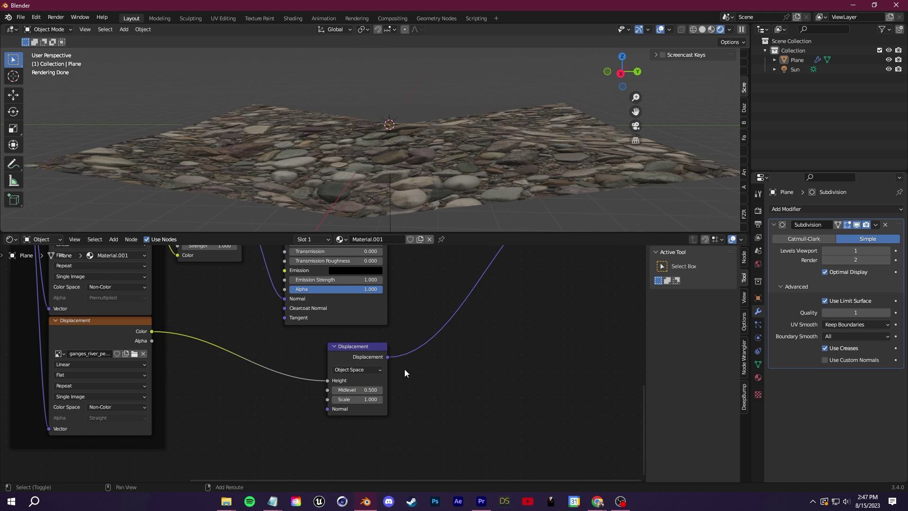
middle_click_drag(405, 369, 459, 405, "shift")
scroll(458, 404, "down", 14)
middle_click_drag(295, 361, 383, 416)
scroll(360, 406, "up", 4)
scroll(350, 402, "down", 4)
middle_click_drag(348, 296, 296, 288)
scroll(377, 407, "up", 3)
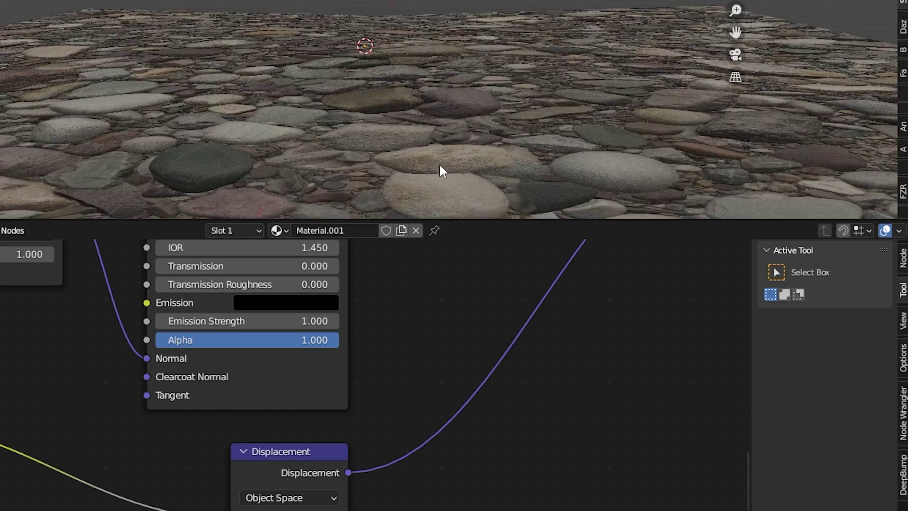
middle_click_drag(439, 163, 398, 118)
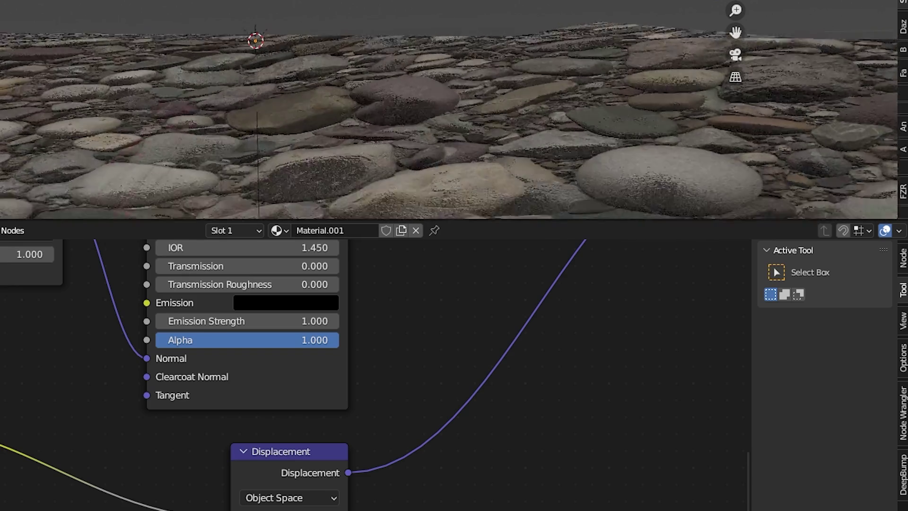
mouse_move(407, 151)
middle_mouse_down()
mouse_move(438, 128)
mouse_move(417, 117)
mouse_move(393, 157)
middle_mouse_up()
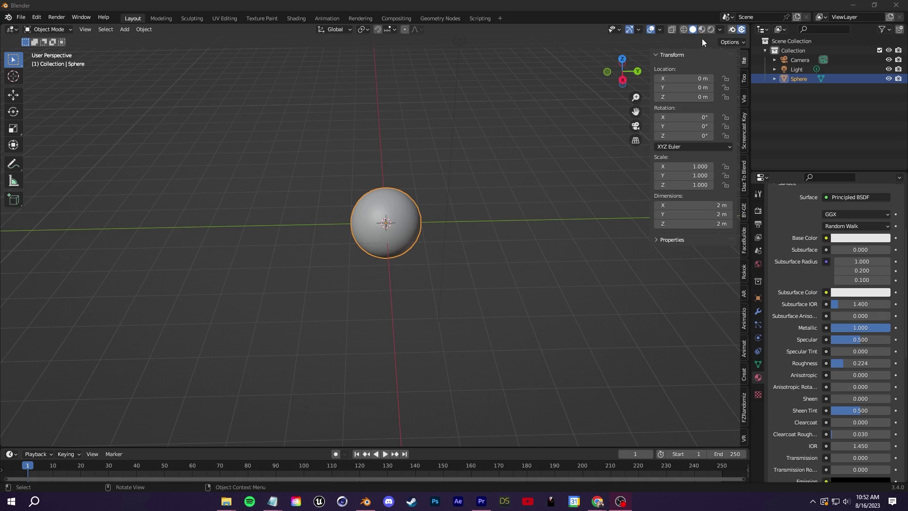
Switch the metallic sphere scene to Rendered shading and apply an indoor office HDRI environment from the HDRI library.
left_click(710, 30)
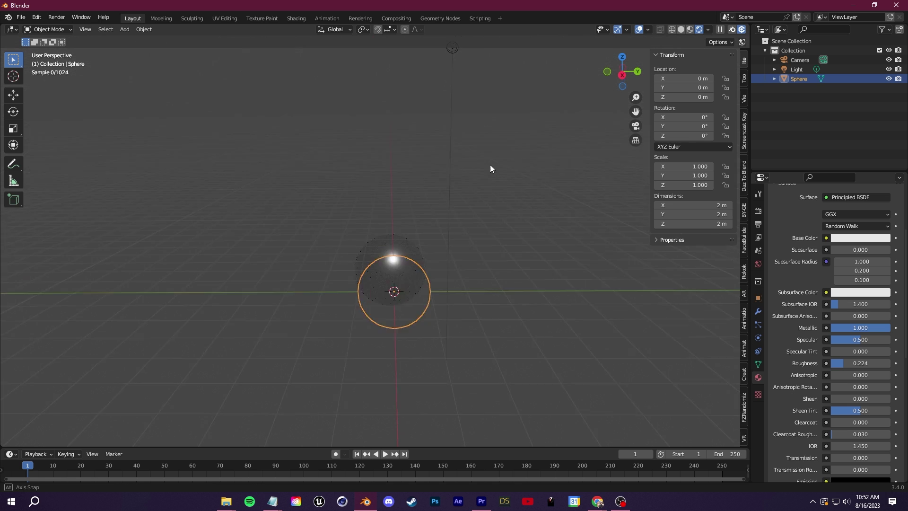
middle_click_drag(491, 169, 492, 191)
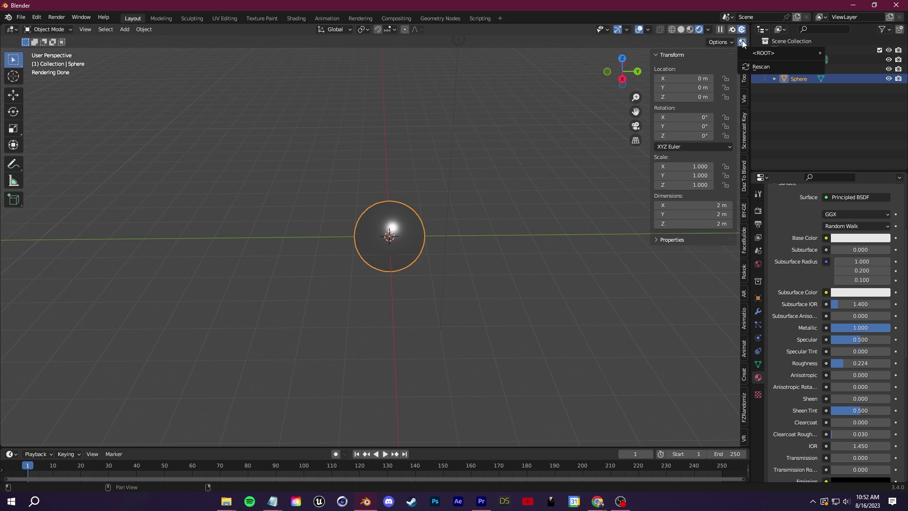
mouse_move(757, 55)
left_click(405, 115)
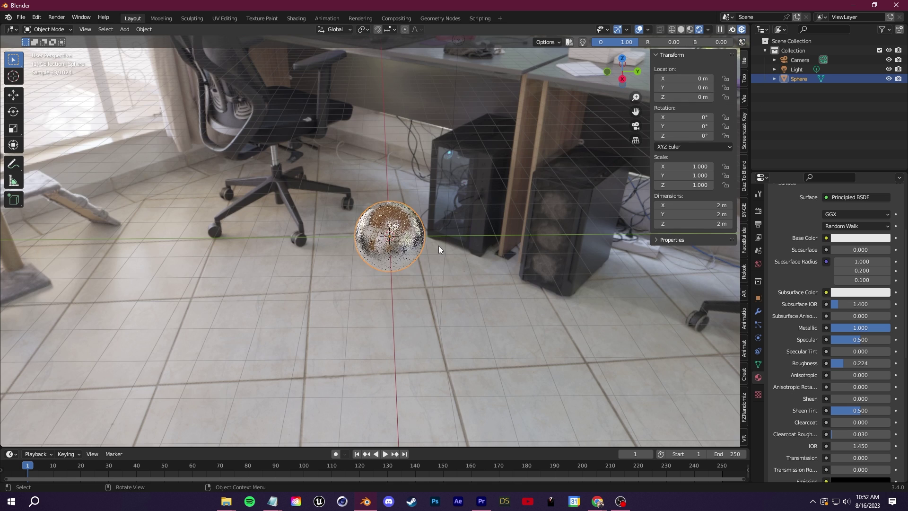
Replace the sphere scene's environment with an outdoor HDRI of a grassy lakeside from the library's root folder.
middle_click_drag(435, 280, 325, 266)
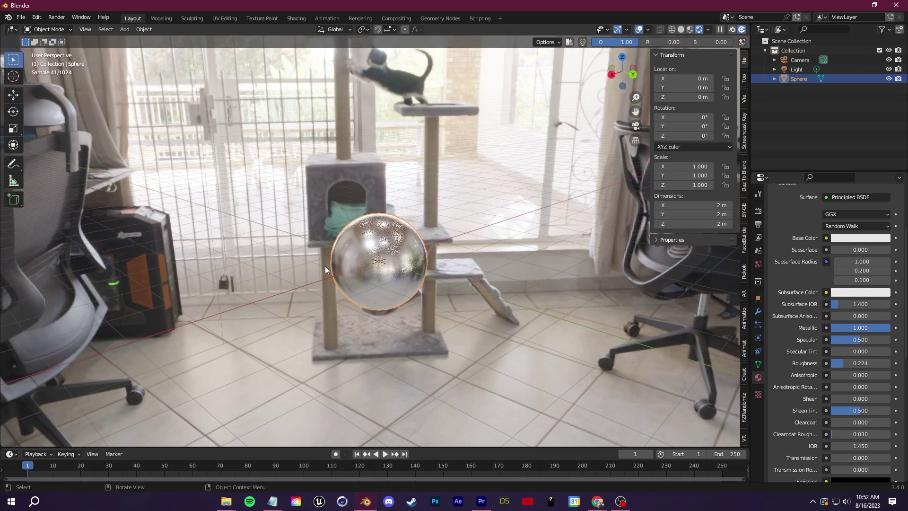
left_click(742, 42)
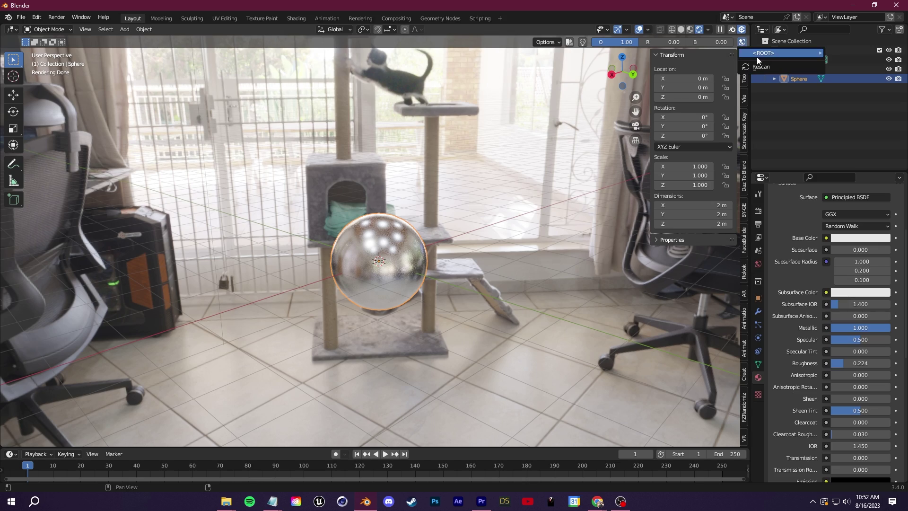
left_click(329, 114)
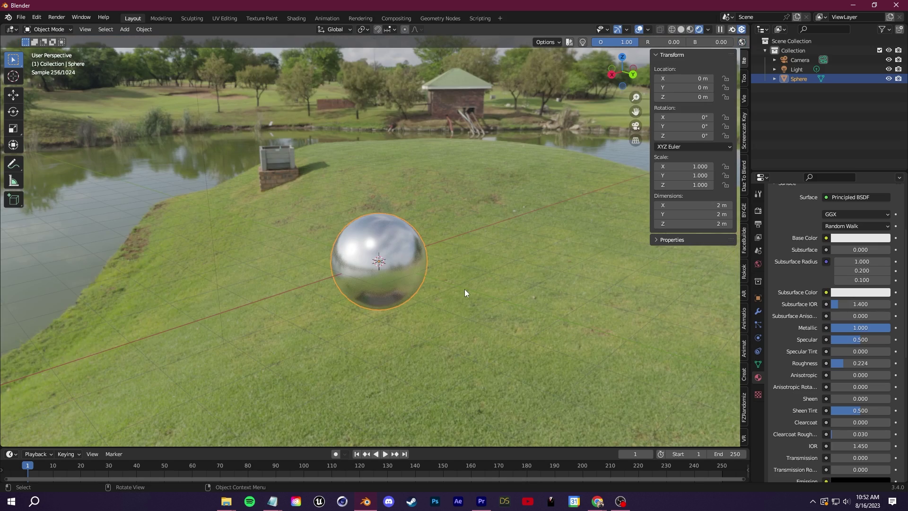
Replace the sphere scene's environment with an overcast lakeshore HDRI from the library's root folder.
middle_click_drag(465, 289, 389, 290)
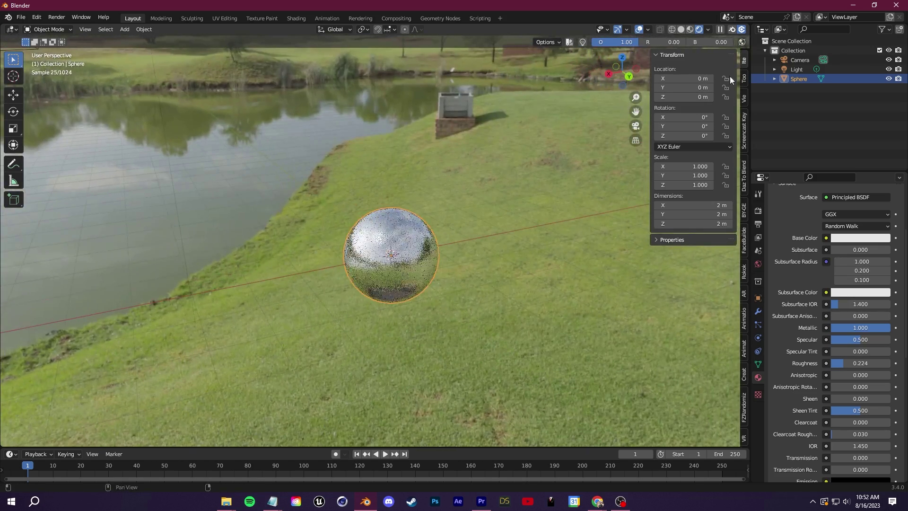
left_click(742, 41)
left_click(589, 114)
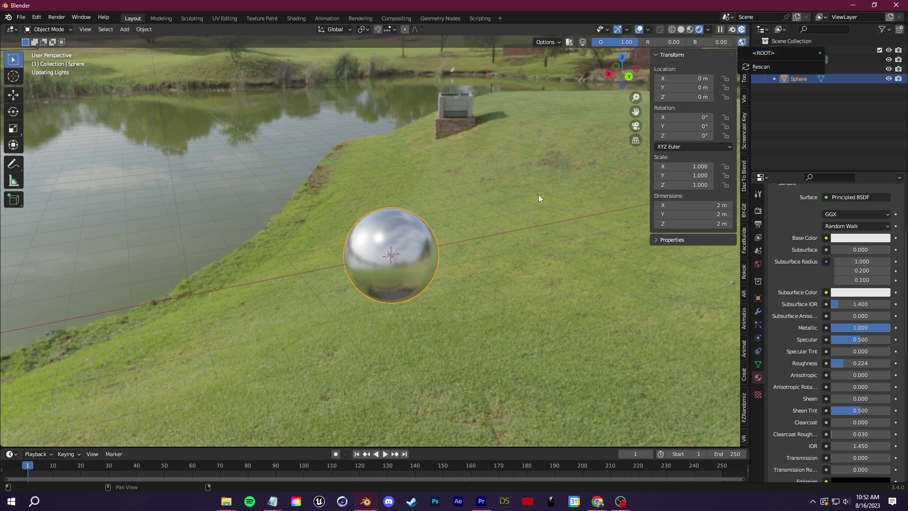
middle_click_drag(539, 195, 388, 195)
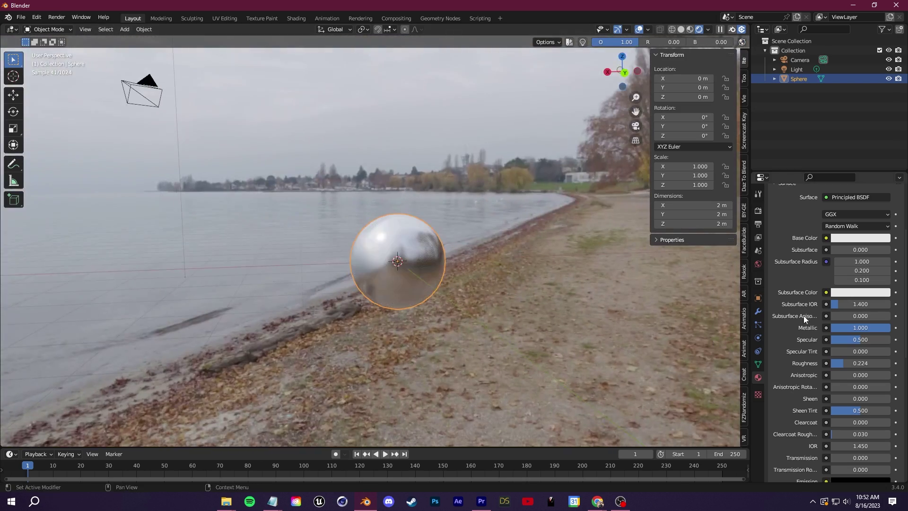
Enable transparent film so the HDRI background is hidden behind the sphere, and open the world settings.
left_click(758, 298)
left_click(759, 210)
scroll(832, 355, "down", 6)
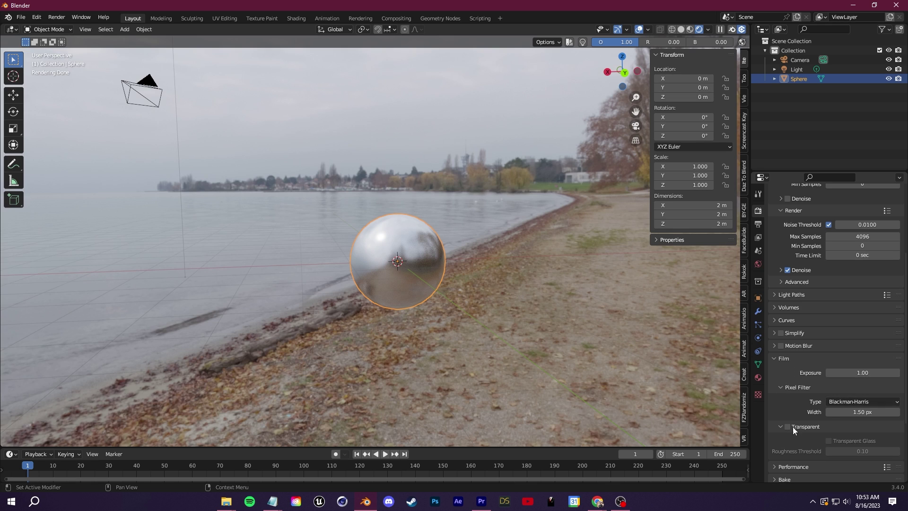
left_click(788, 426)
middle_click_drag(454, 326, 393, 321)
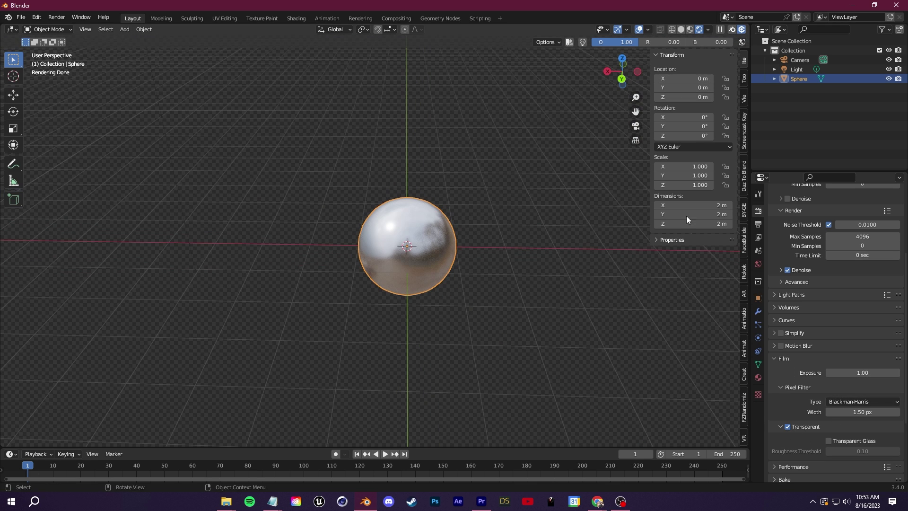
left_click(759, 264)
left_click(19, 456)
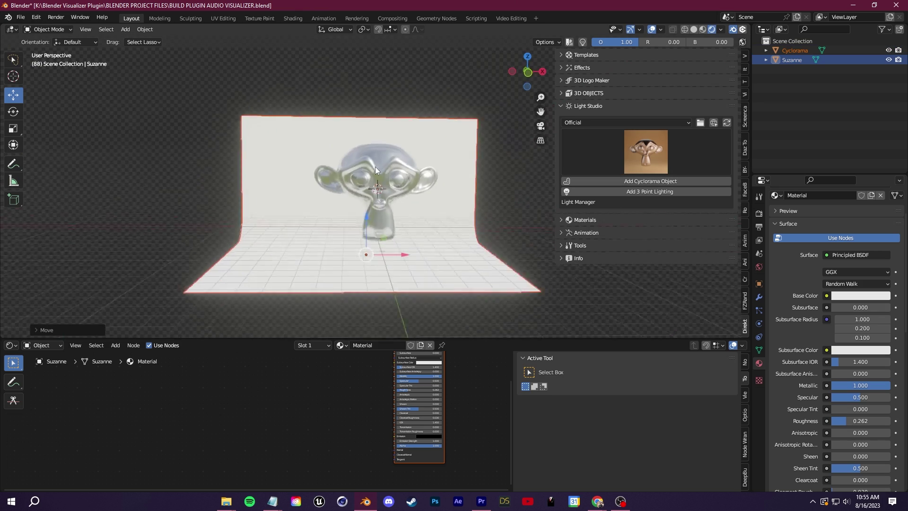
Add three-point lighting around the Suzanne head, then delete its lights and light control.
left_click(650, 192)
key("g")
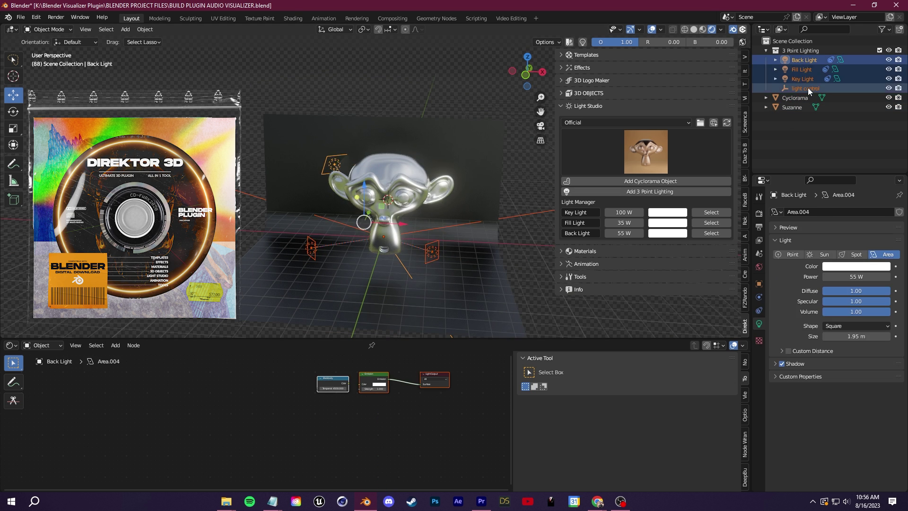
key("Delete")
Try the Cyber, Dystopian and Fill Lighting Cold light presets on the Suzanne head, undoing each one.
left_click(646, 151)
left_click(515, 205)
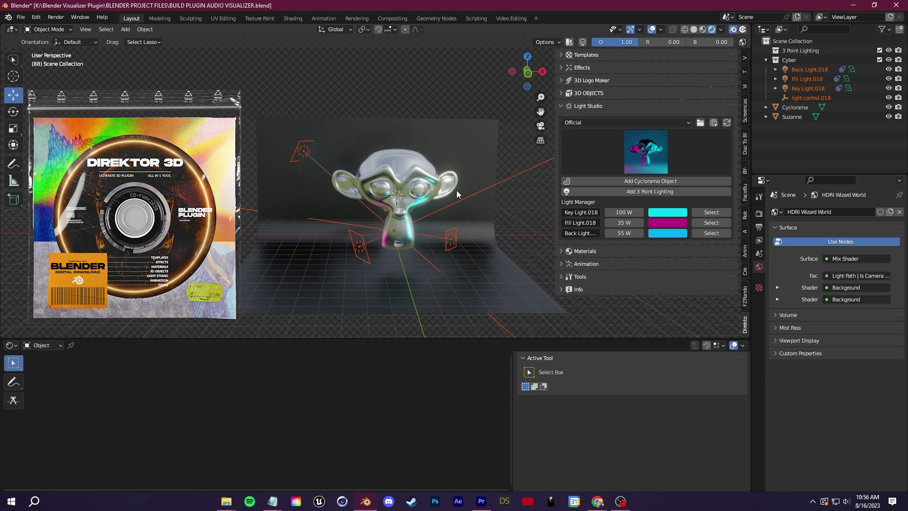
key("ctrl+z")
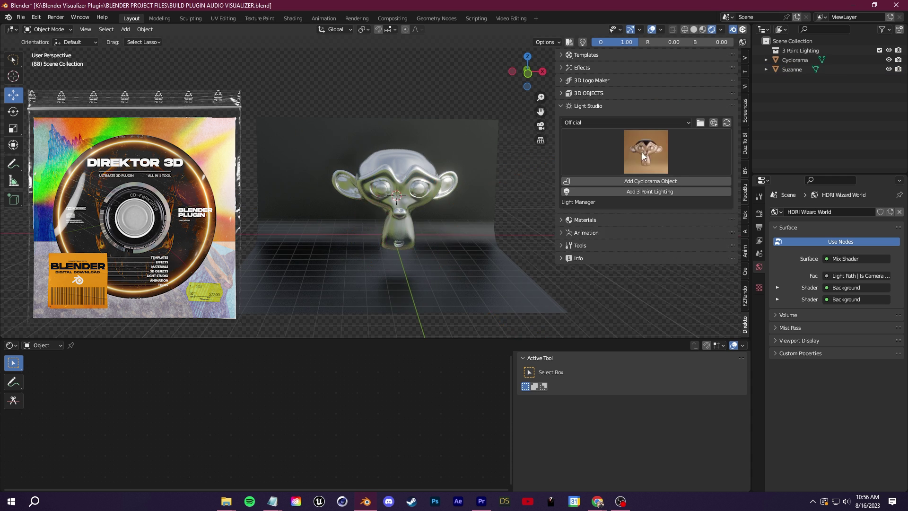
left_click(641, 154)
left_click(704, 205)
key("ctrl+z")
left_click(641, 152)
left_click(390, 253)
Apply the Warrior light preset from the Light Studio library to the Suzanne scene.
left_click(634, 144)
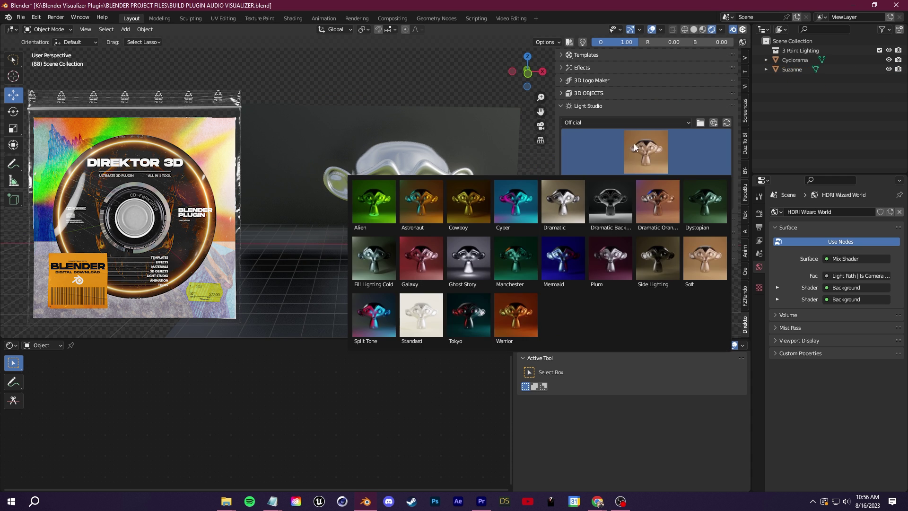
left_click(516, 314)
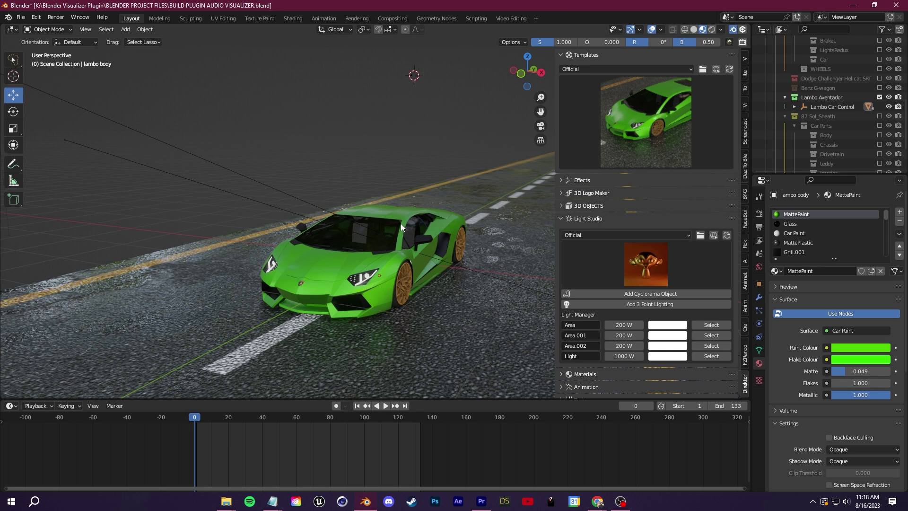
Add a camera to the green Lamborghini scene and align it to the current view.
key("shift+a")
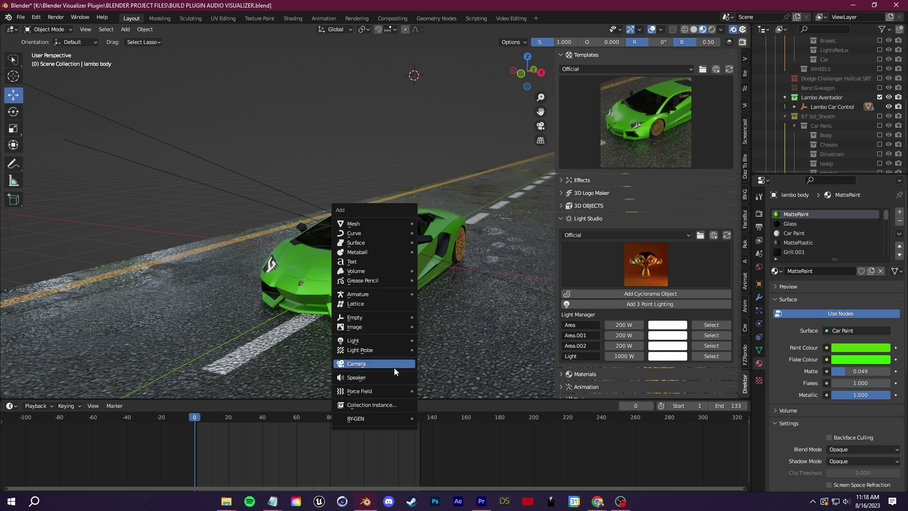
left_click(393, 367)
key("q")
left_click(413, 373)
middle_click_drag(389, 299, 347, 279, "shift")
scroll(347, 279, "up", 2)
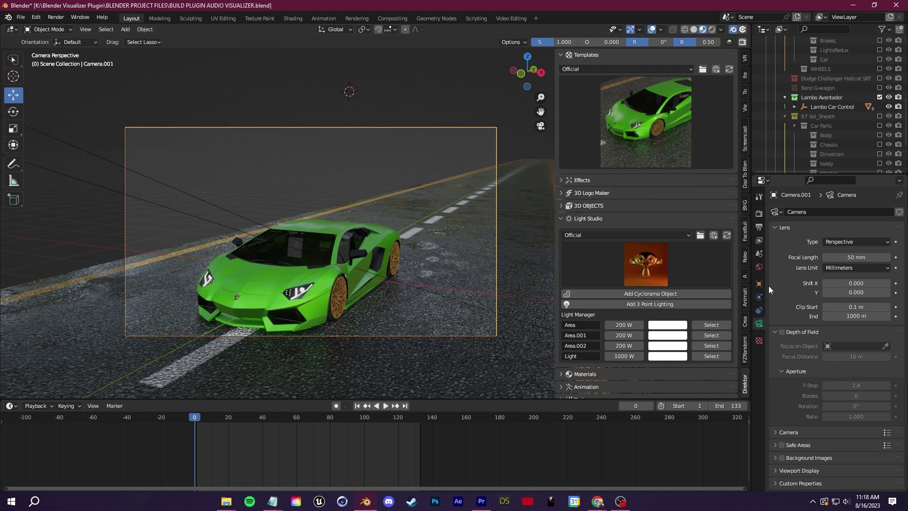
Lower the new camera's Z location so the car sits higher within the frame.
left_click(759, 283)
scroll(839, 156, "down", 3)
left_click_drag(852, 259, 809, 261)
Enable the camera's depth of field, focused on the lambo body, with an F-Stop of 1.2.
left_click(759, 324)
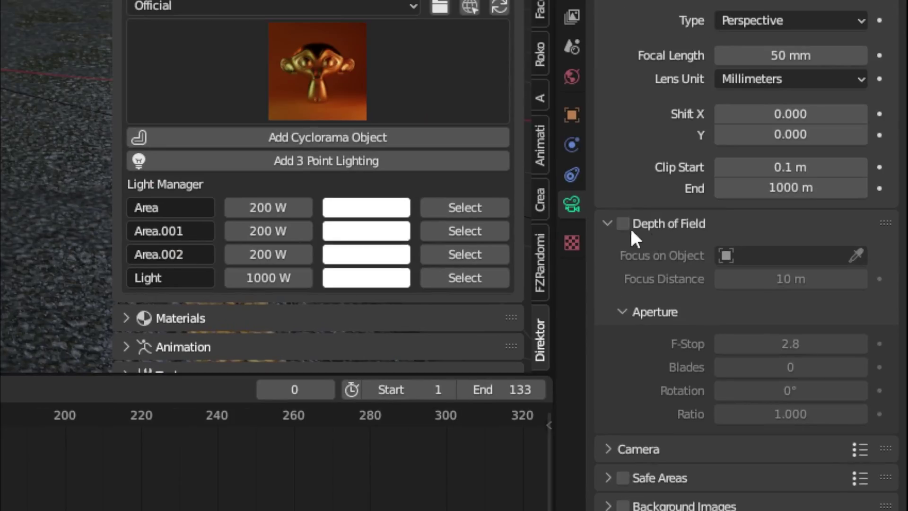
left_click(782, 333)
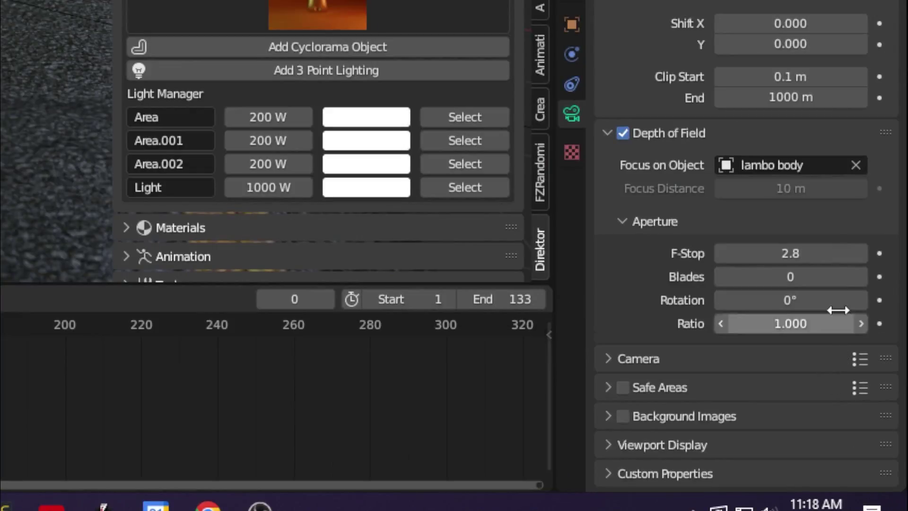
left_click_drag(857, 386, 814, 385)
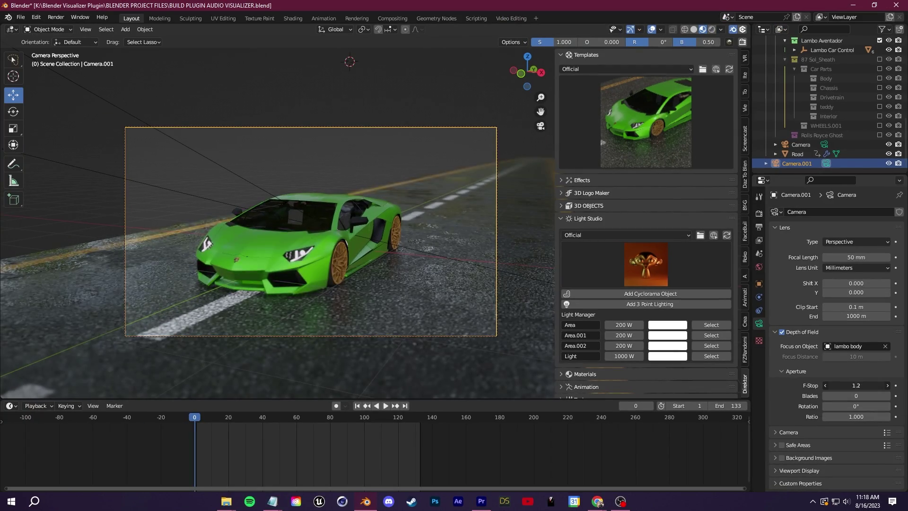
left_click(886, 346)
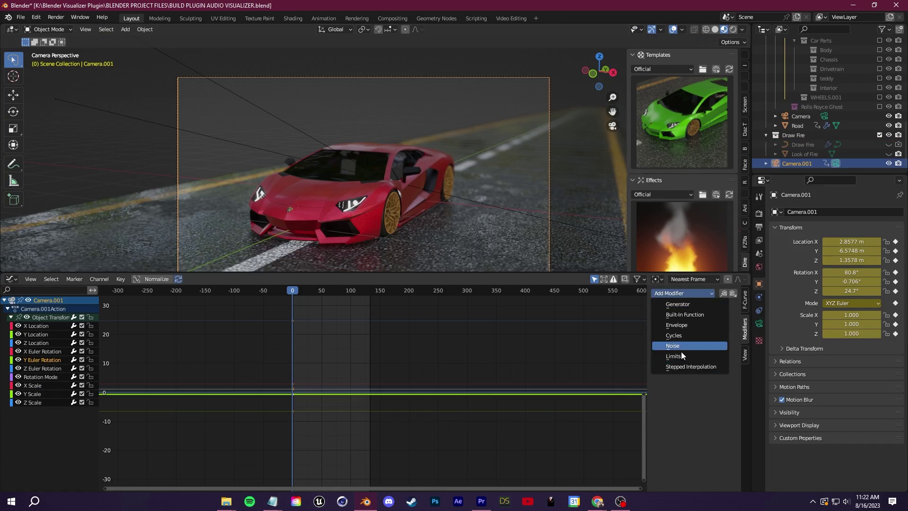
Add a Noise modifier with a scale of 33.8 to the camera's Y Euler Rotation curve and reduce its strength.
left_click(682, 351)
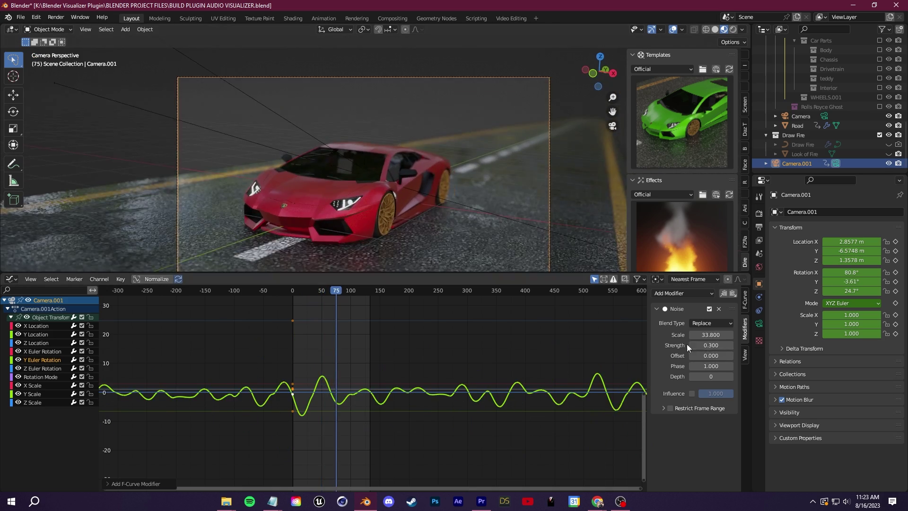
left_click_drag(690, 346, 674, 345)
middle_click_drag(377, 259, 377, 186, "shift")
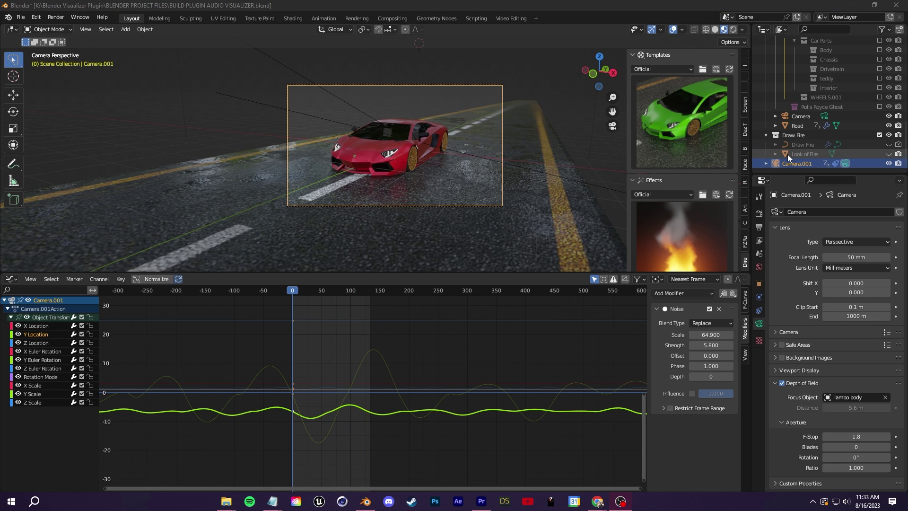
Delete the Cars collection with its hierarchy and open the template library.
scroll(802, 141, "up", 10)
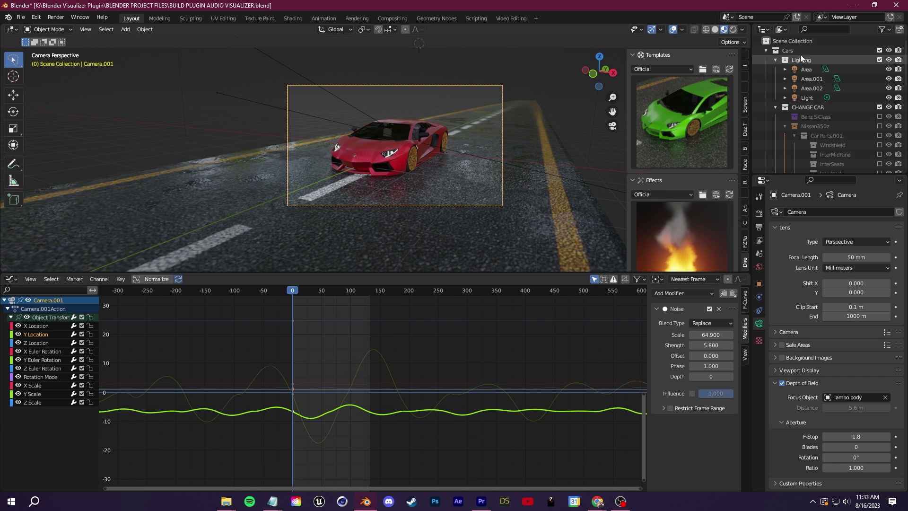
left_click(803, 53)
right_click(803, 52)
left_click(768, 171)
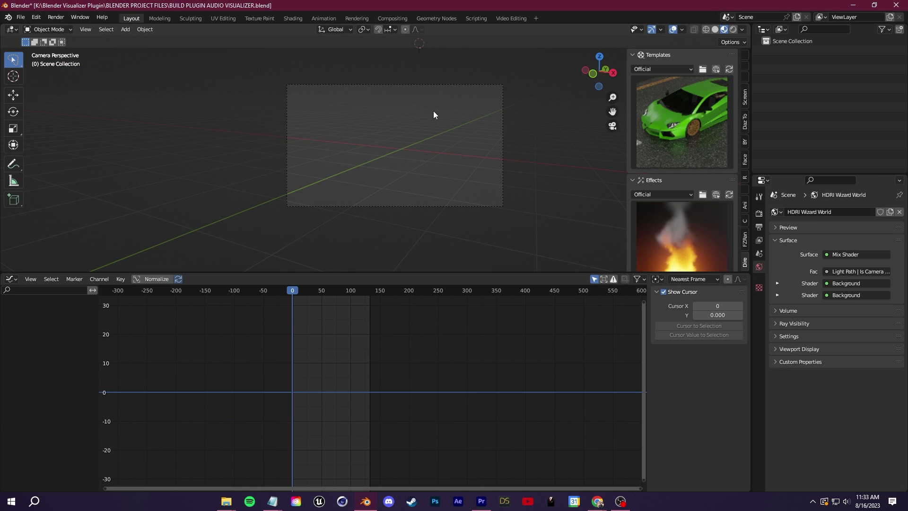
left_click(672, 98)
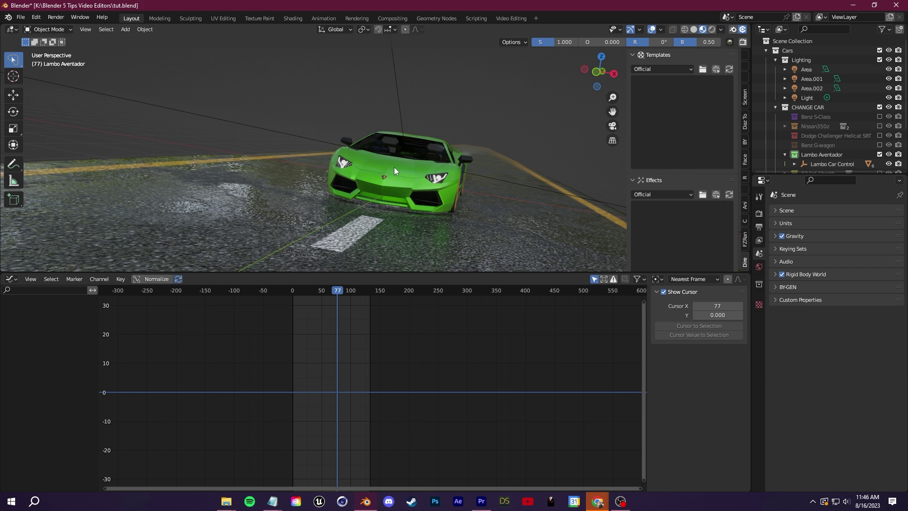
Add a camera to the Lambo Aventador scene and align it to a close front view of the car.
middle_click_drag(418, 130, 419, 142)
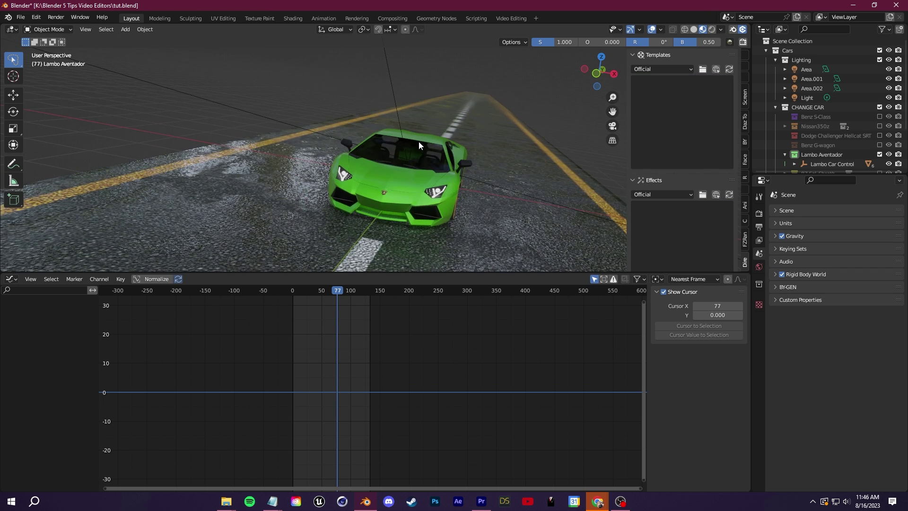
key("shift+a")
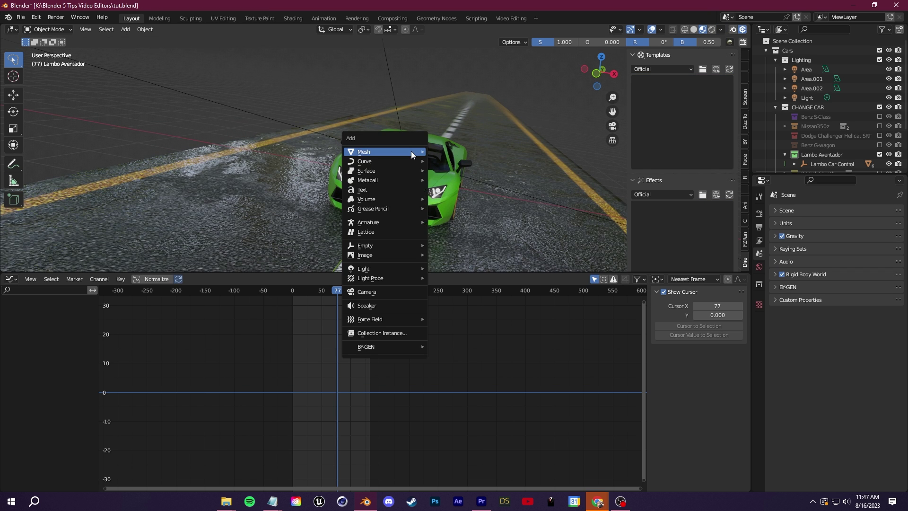
left_click(380, 292)
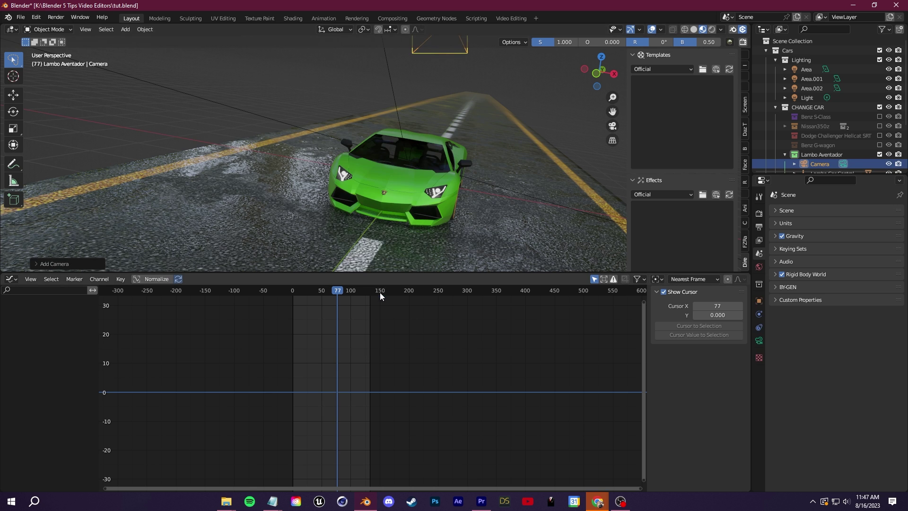
scroll(428, 152, "down", 2)
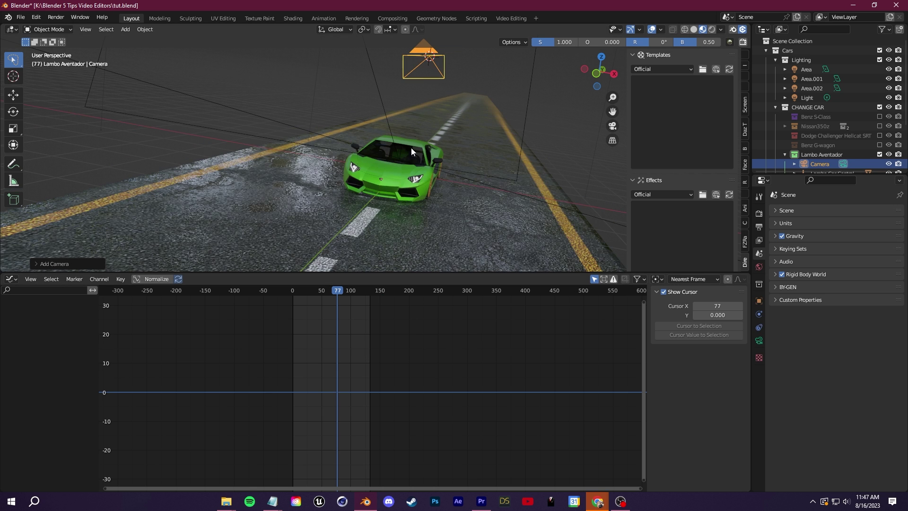
scroll(414, 194, "up", 3)
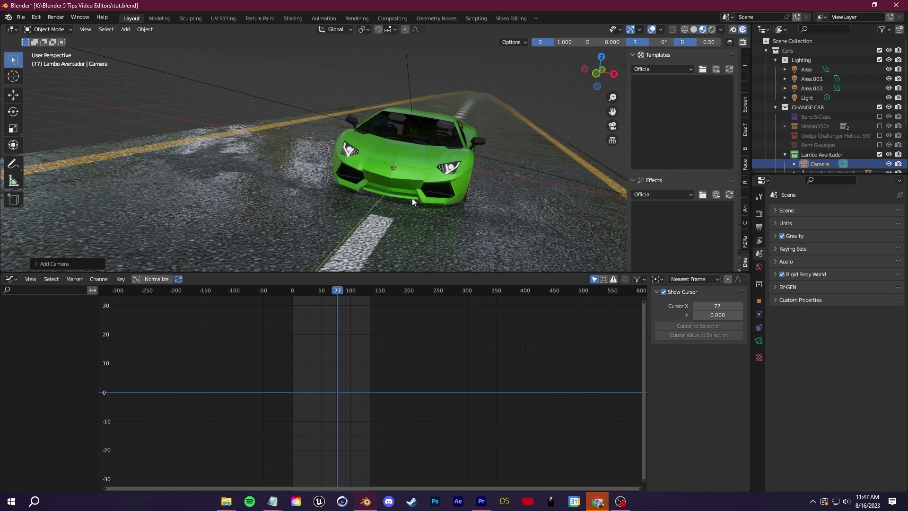
key("d")
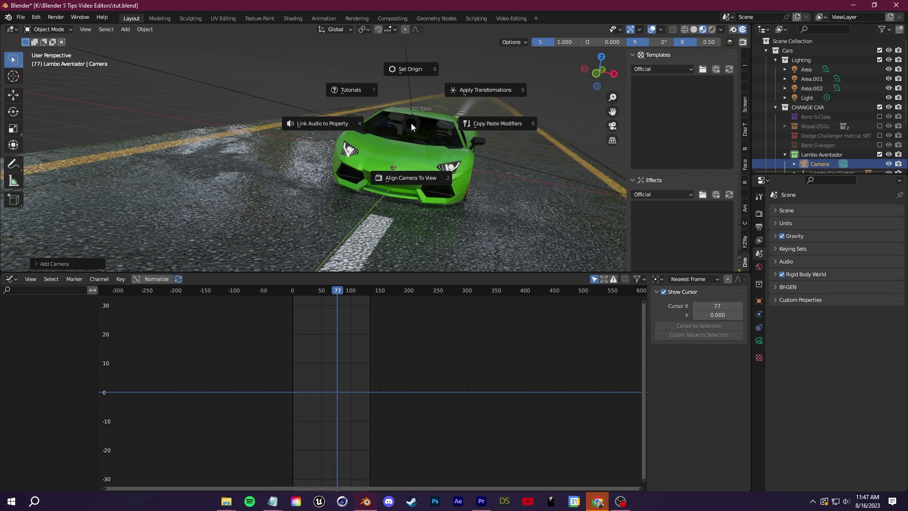
left_click(416, 179)
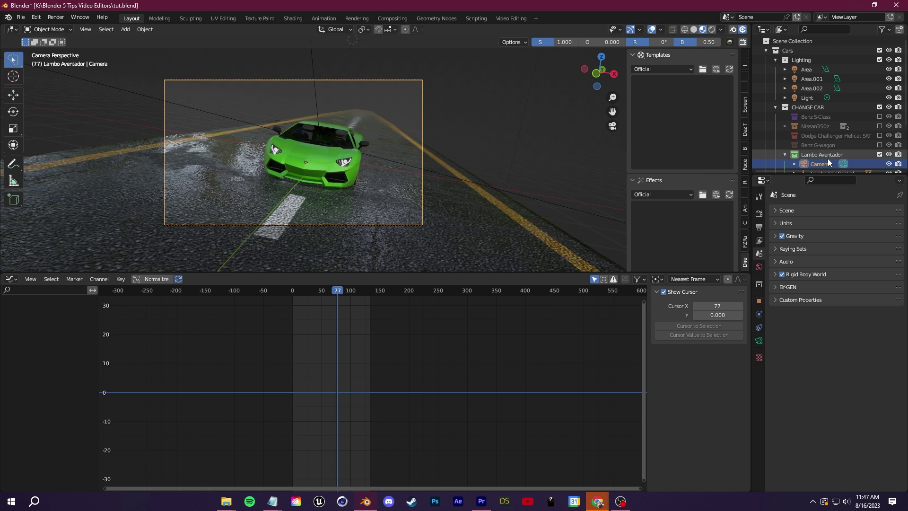
Reposition the camera closer to the car at X 0.83341, Y -6.1672, Z 0.97787 m with a Y rotation of -1.75°.
scroll(828, 158, "down", 2)
left_click(759, 302)
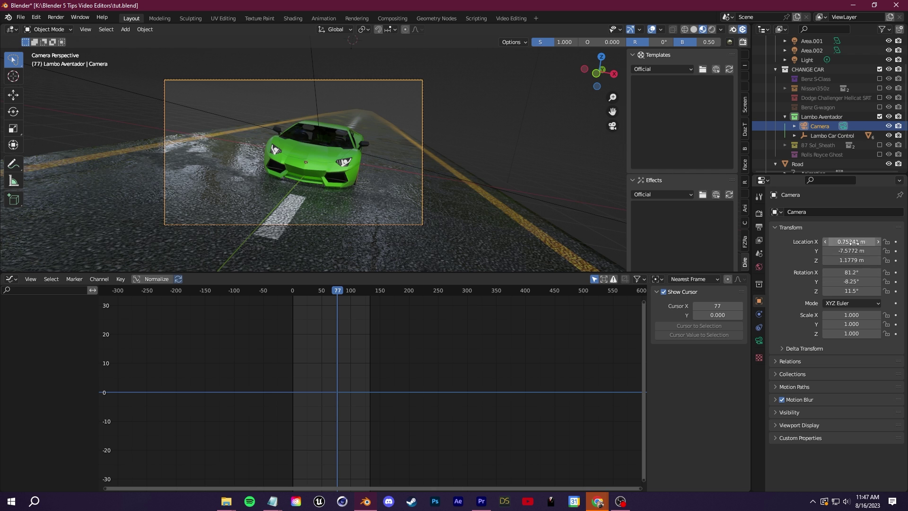
left_click_drag(854, 242, 903, 250)
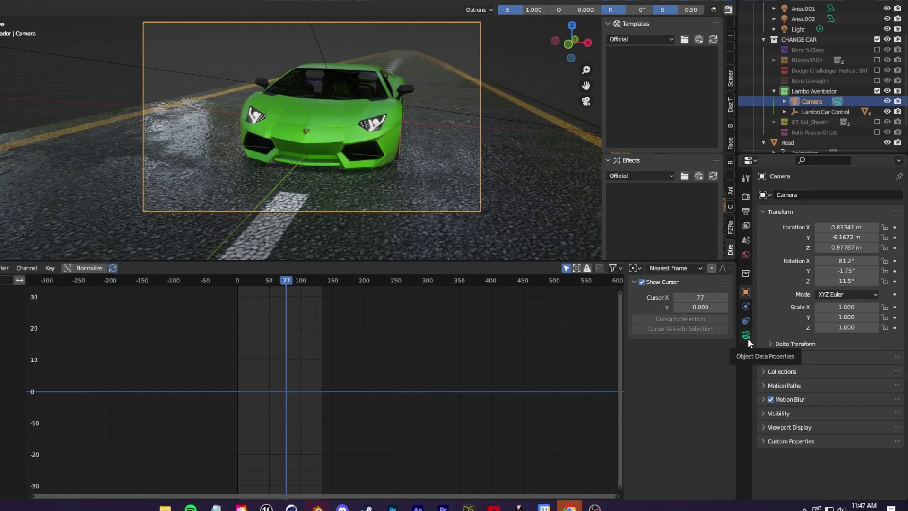
Enable depth of field on the camera and pick the lambo body as its focus object.
left_click(574, 263)
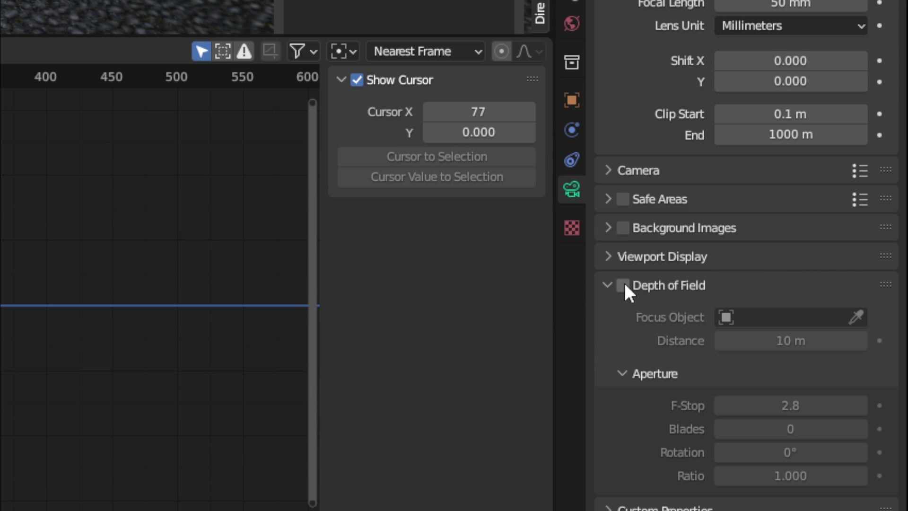
left_click(624, 286)
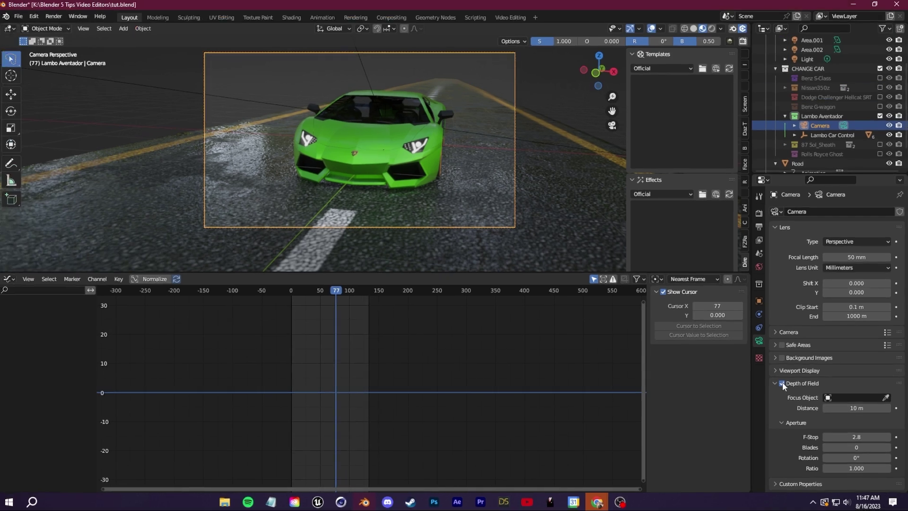
left_click(887, 399)
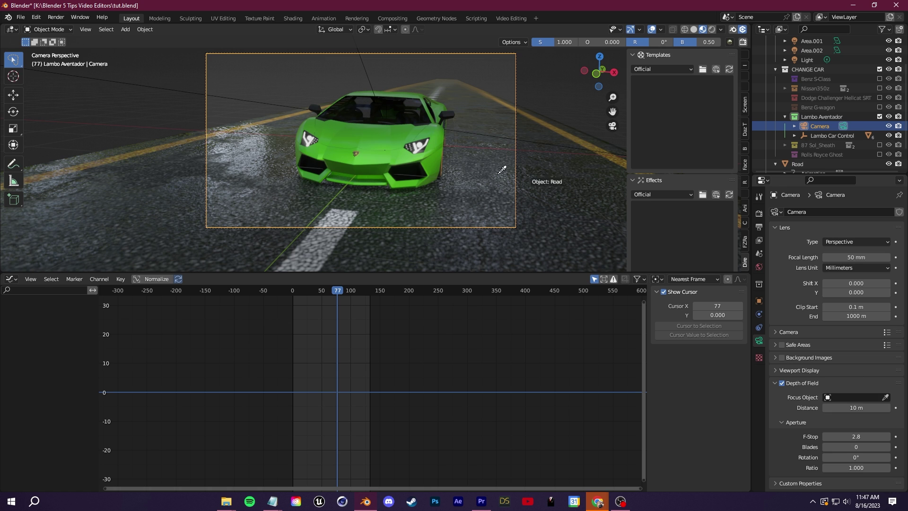
left_click(396, 140)
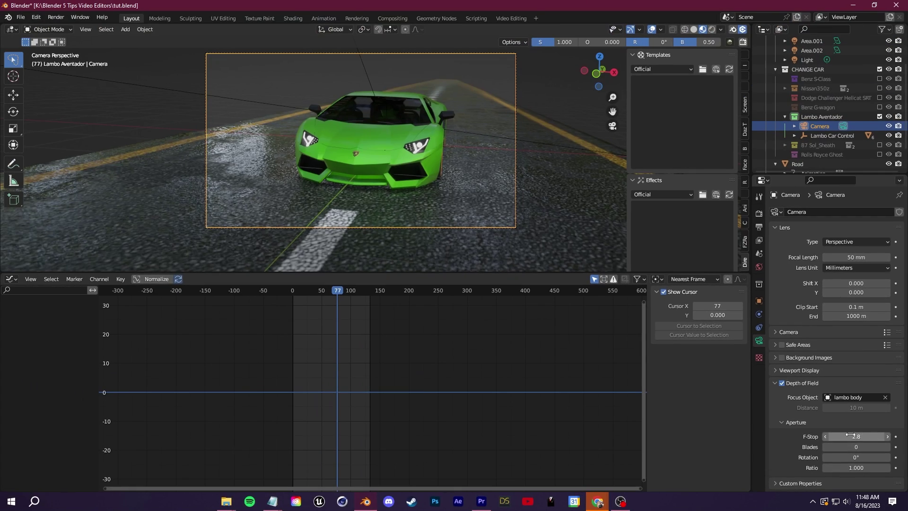
Clear the camera's focus object, set the focus distance to 4.6 m and the F-Stop to 0.8.
left_click_drag(768, 343, 738, 344)
left_click_drag(856, 437, 833, 437)
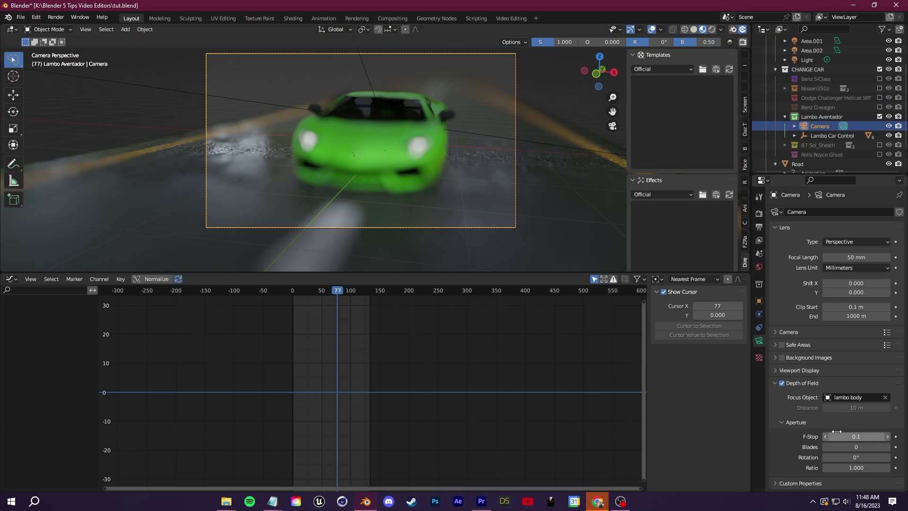
left_click(885, 397)
left_click_drag(857, 408, 832, 408)
mouse_move(856, 436)
left_mouse_down()
mouse_move(880, 436)
mouse_move(861, 436)
left_mouse_up()
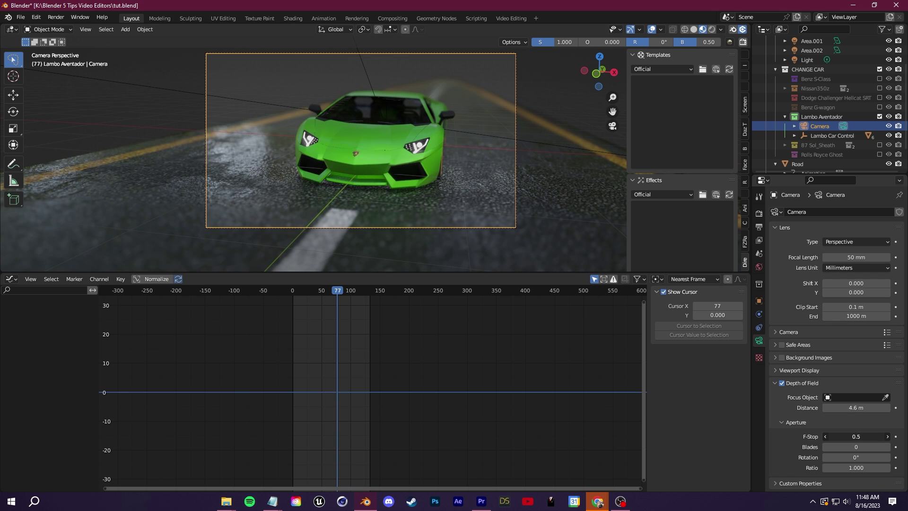
scroll(515, 138, "up", 5)
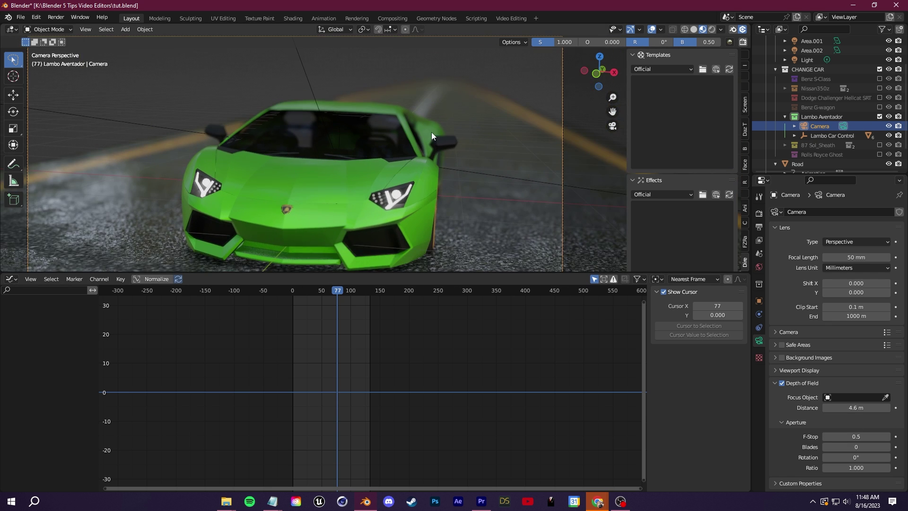
key("Home")
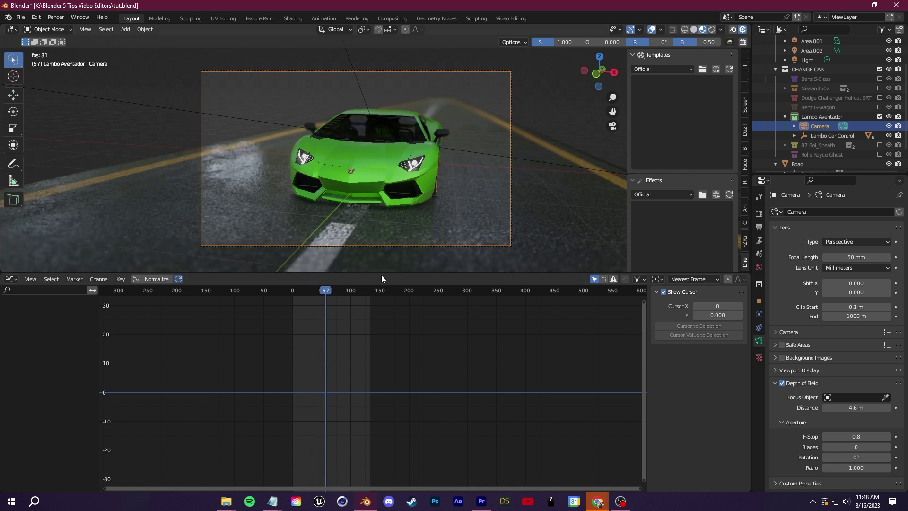
Keyframe the camera's location at frame 0 and change the Graph Editor to a Timeline.
left_click(333, 288)
left_click_drag(333, 288, 256, 303)
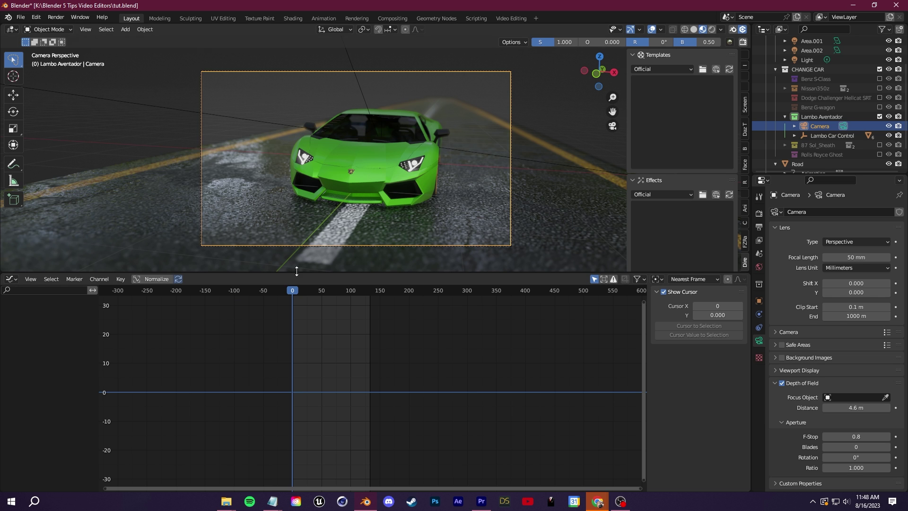
left_click(761, 301)
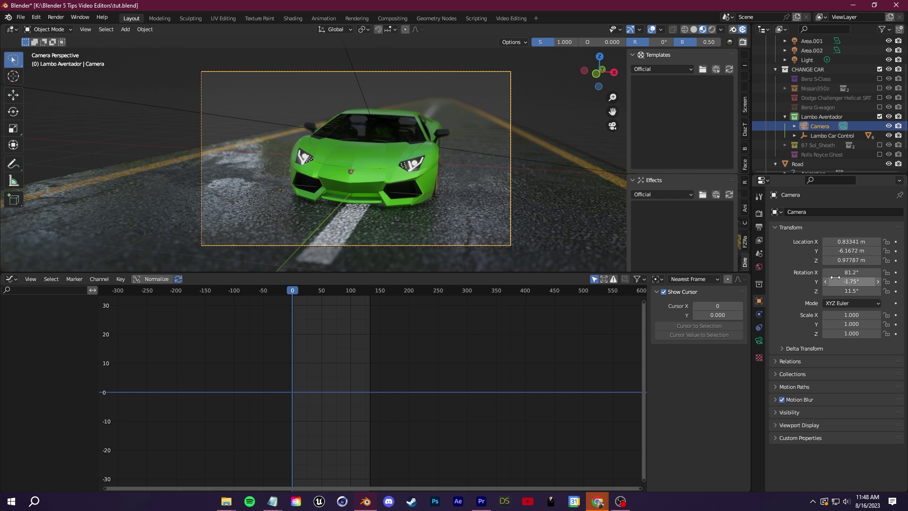
left_click(896, 251)
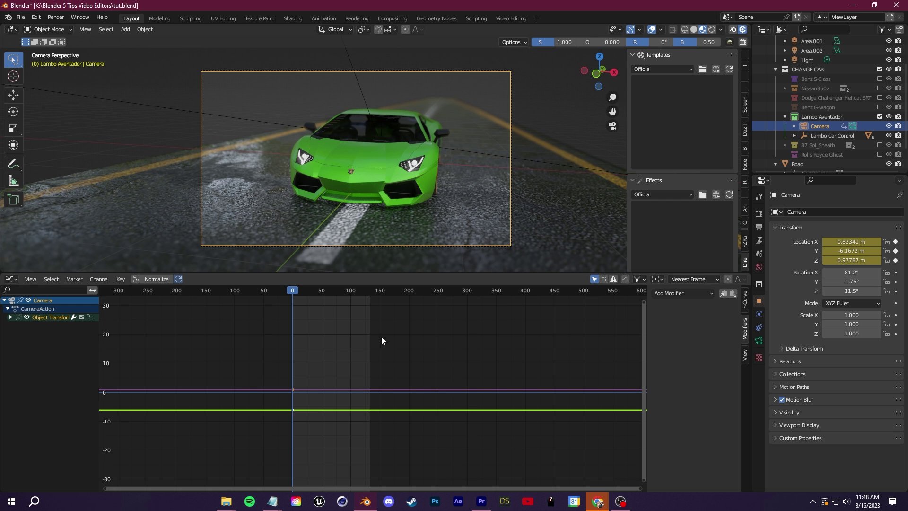
left_click(10, 279)
left_click(141, 316)
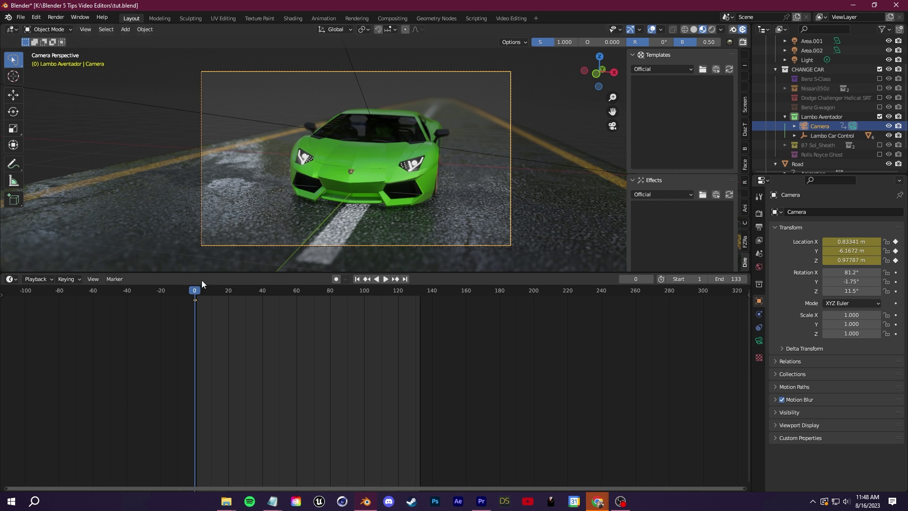
Keyframe the camera at frame 88 with its Y location at -4.6572 m and play back the push-in.
left_click_drag(201, 283, 344, 290)
left_click_drag(852, 251, 876, 250)
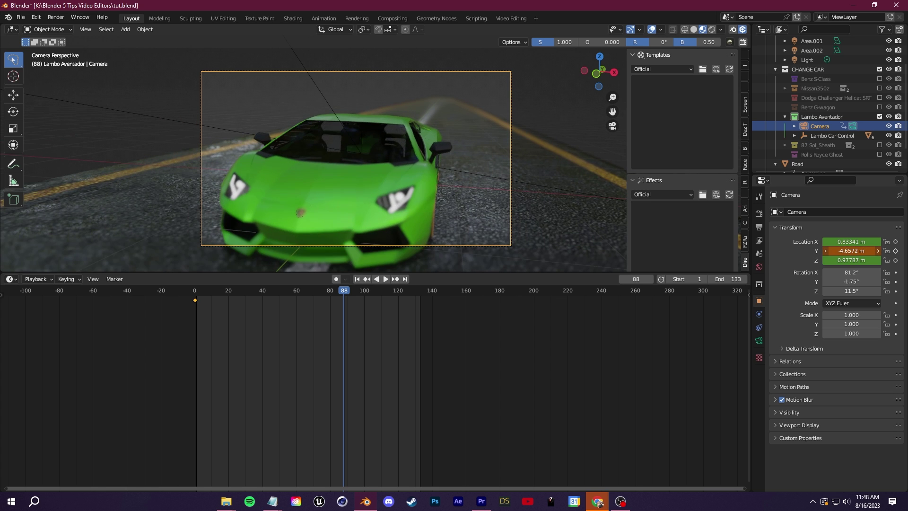
left_click(895, 252)
left_click_drag(338, 291, 149, 296)
key("space")
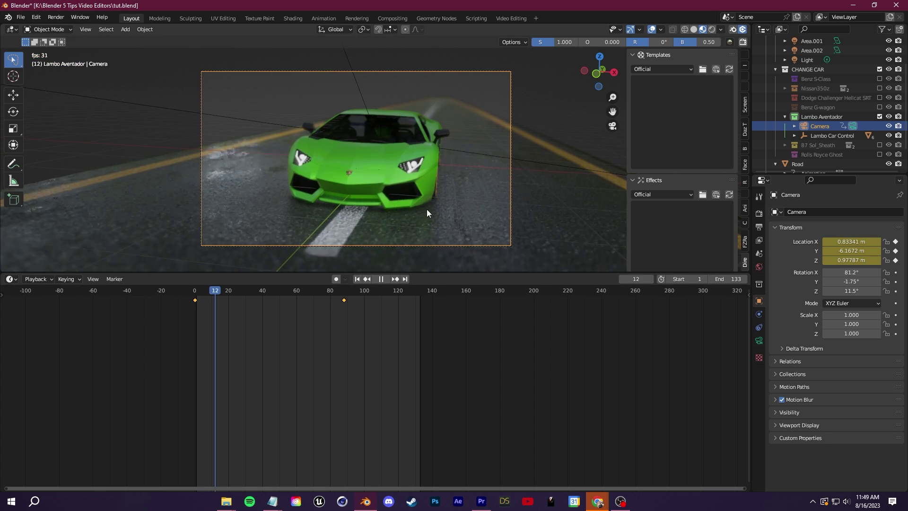
key("space")
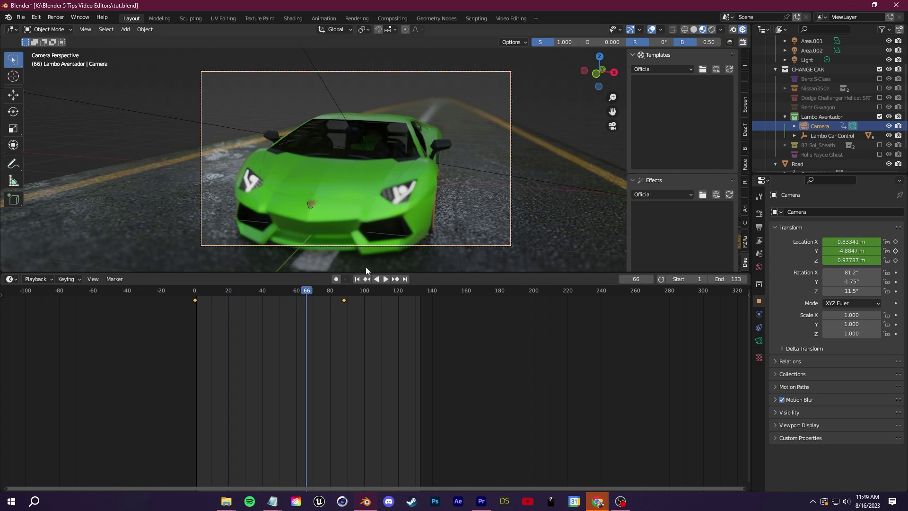
key("Down")
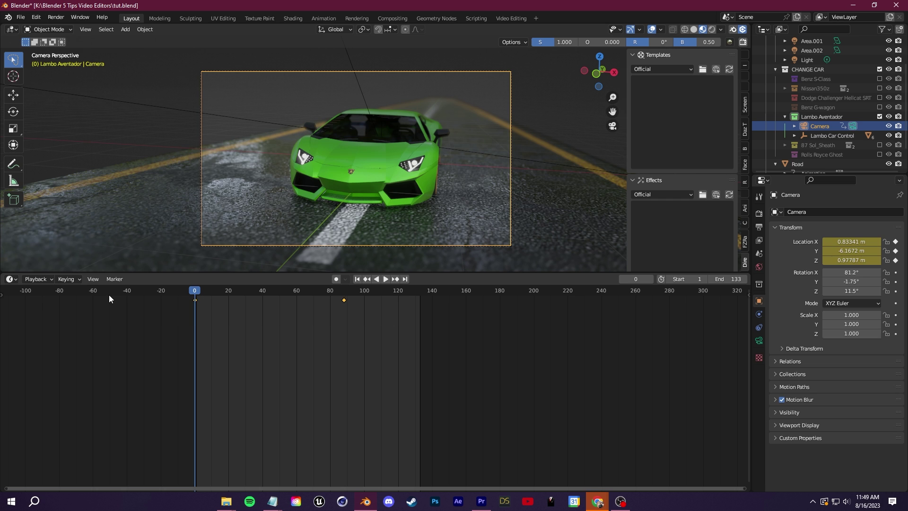
Delete the camera's location keyframes and keyframe its full location, rotation and scale at frame 0.
key("a")
key("Delete")
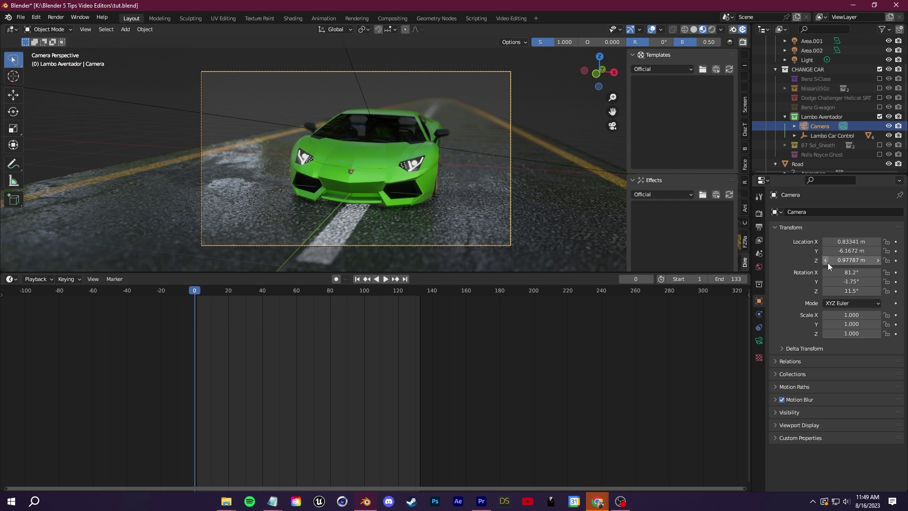
left_click_drag(895, 242, 896, 334)
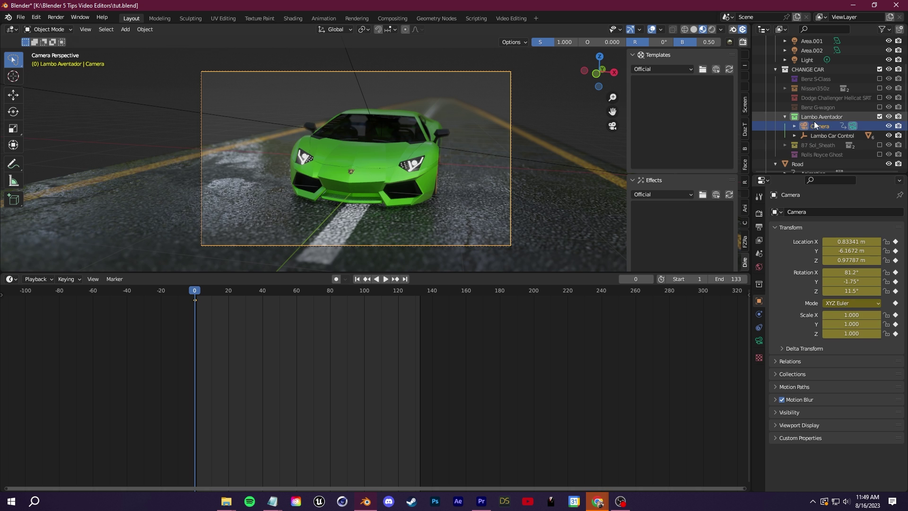
Switch the Timeline to the Graph Editor and list the camera's individual transform curves.
left_click(10, 279)
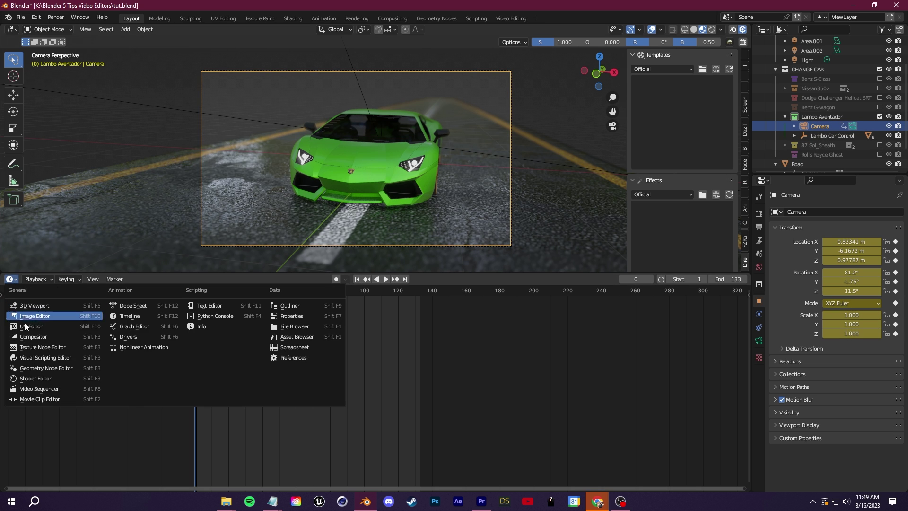
left_click(149, 322)
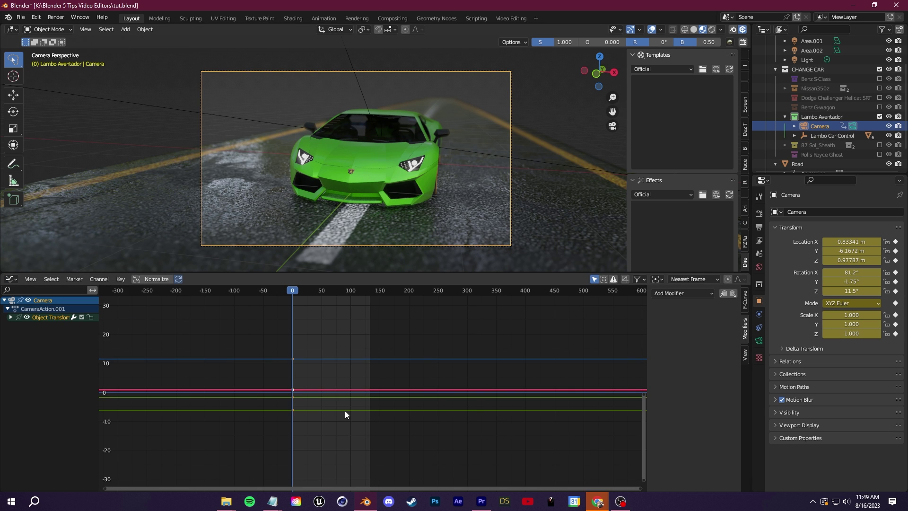
scroll(345, 410, "up", 5)
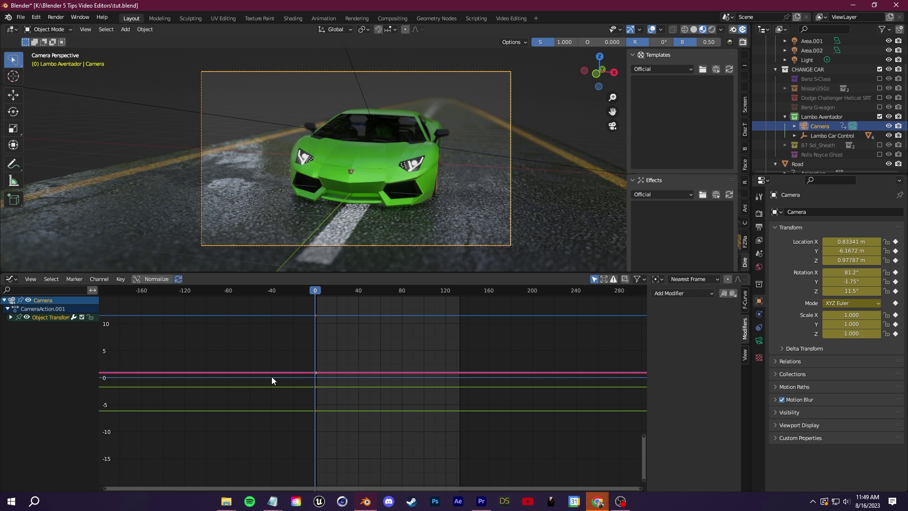
left_click(11, 318)
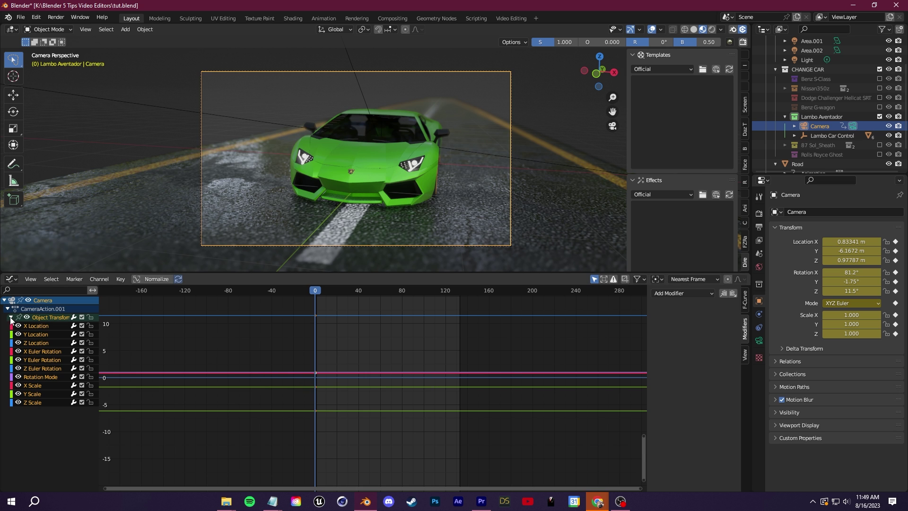
Clear and re-create the camera's location, rotation and scale keyframes at frame 0, and expand the new action's transform channels.
left_click_drag(895, 242, 897, 339)
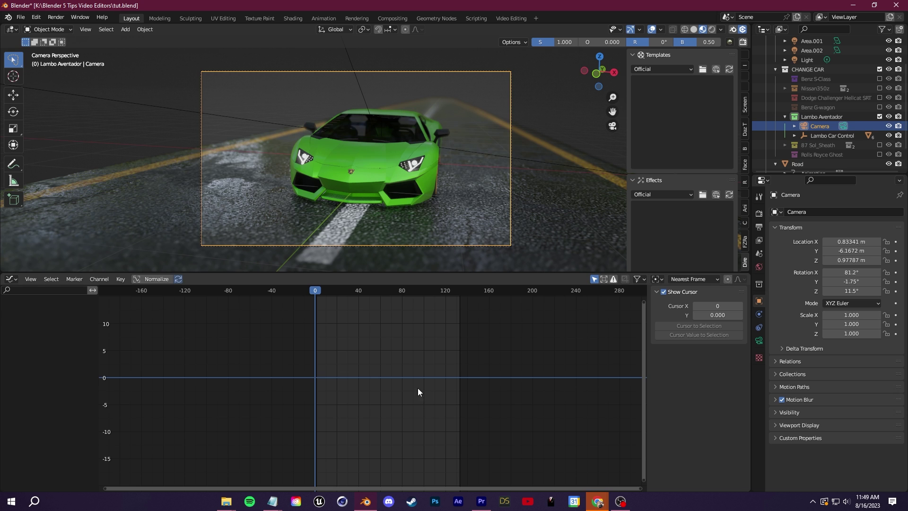
key("ctrl+z")
scroll(323, 413, "up", 2)
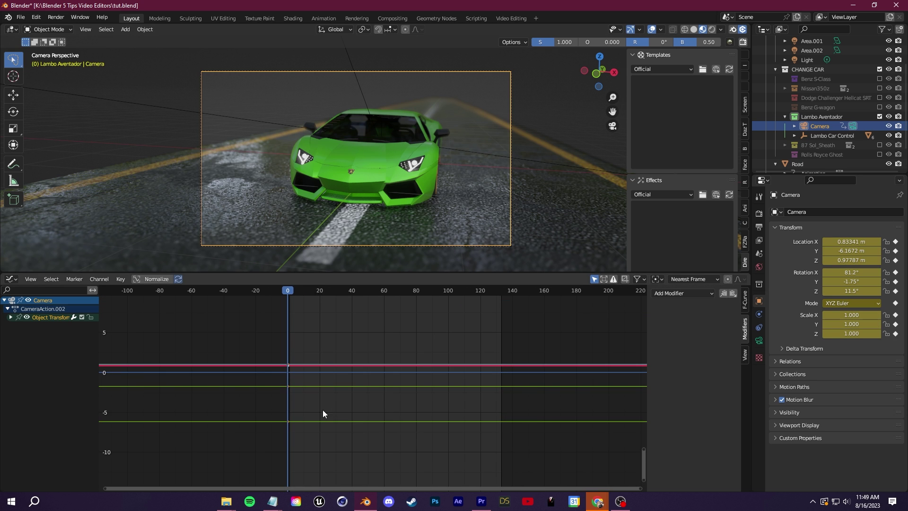
left_click(10, 317)
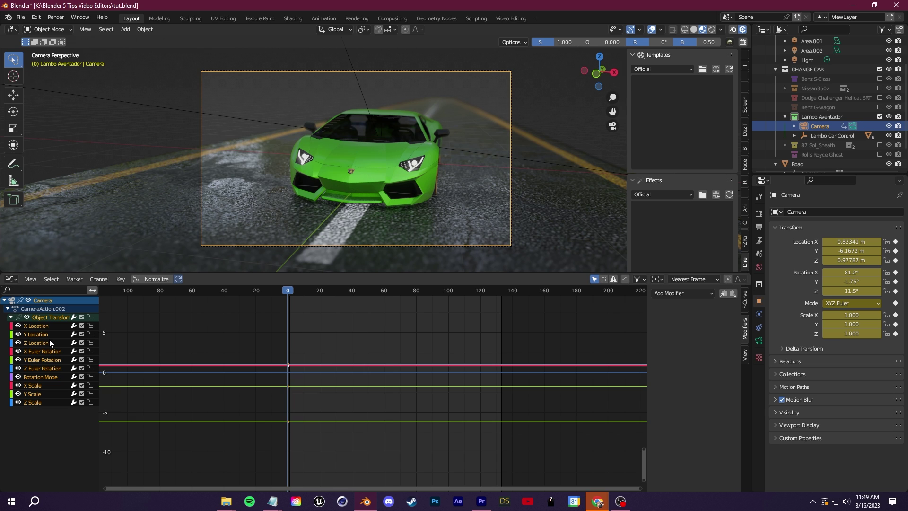
Add a marker at frame 0 and a Noise modifier on the camera's X Euler Rotation curve, previewing the shake.
left_click(45, 353)
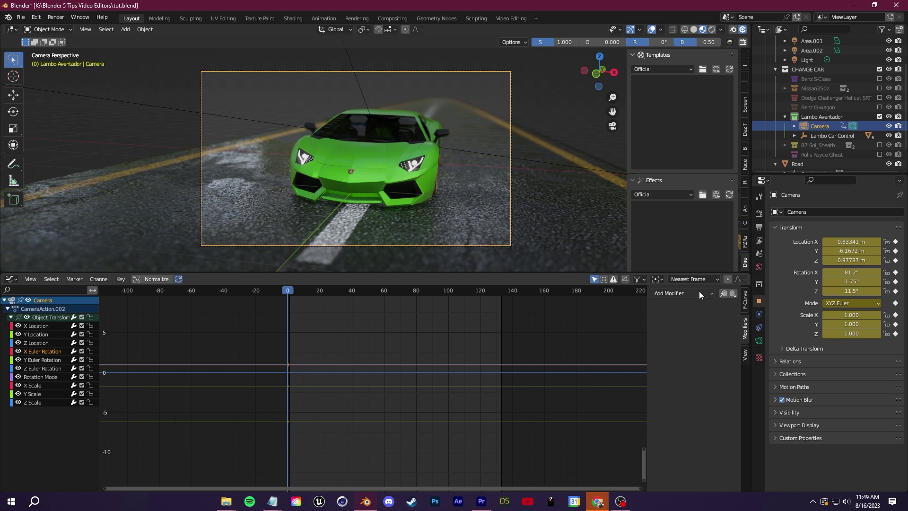
key("m")
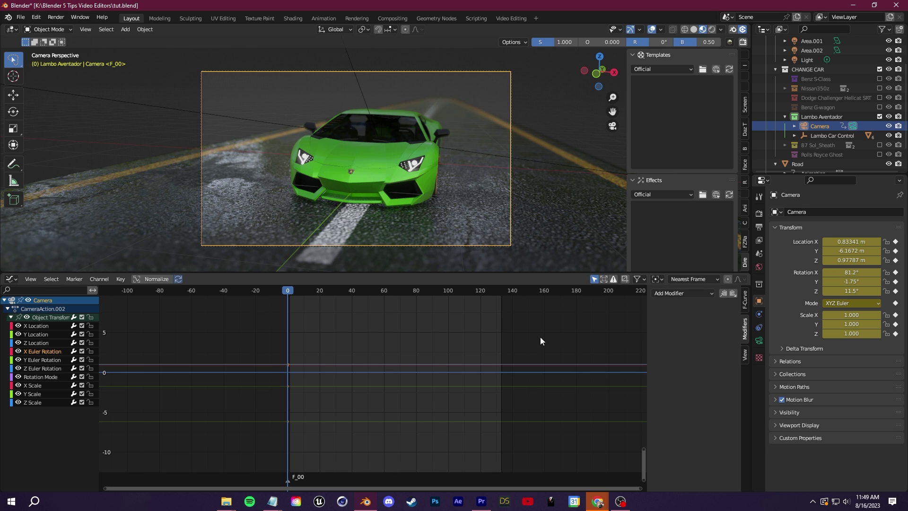
left_click(705, 293)
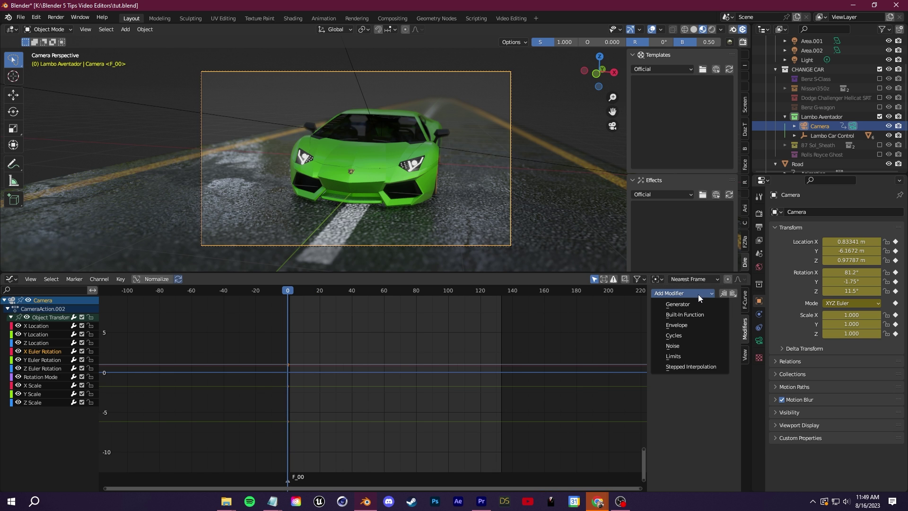
left_click(688, 344)
key("space")
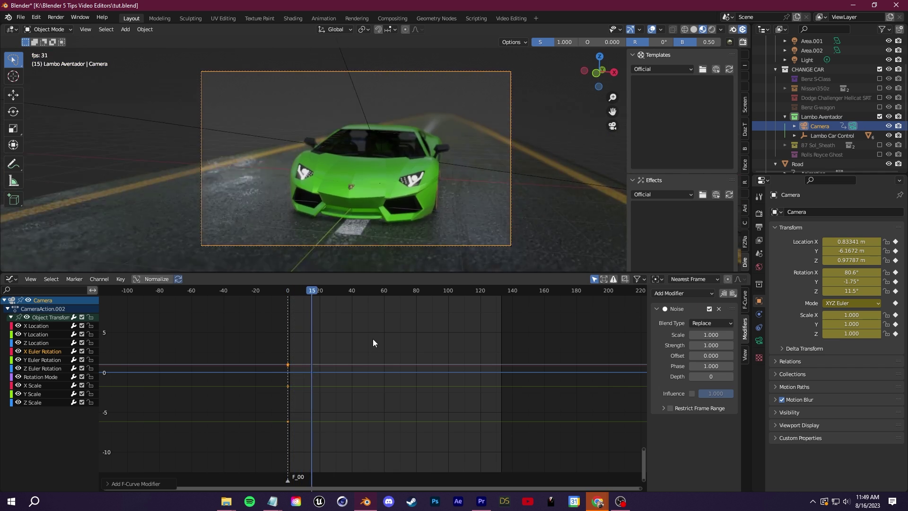
key("space")
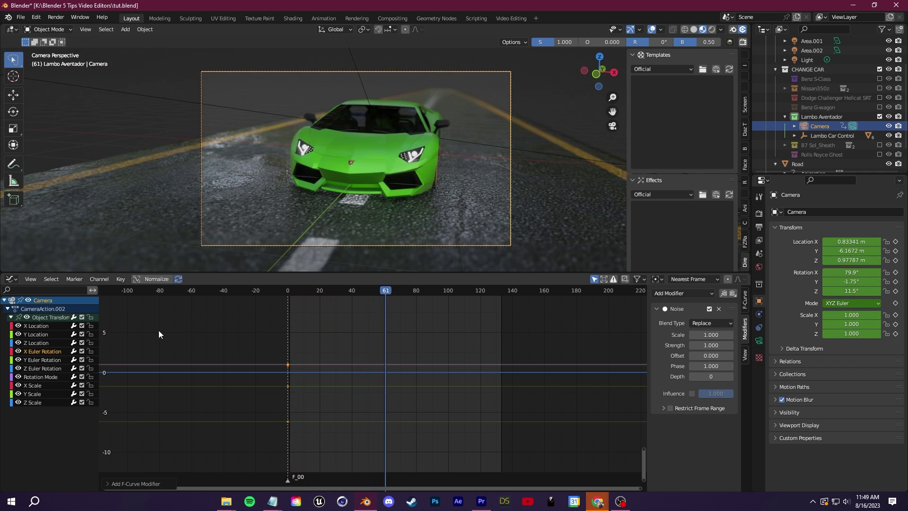
Set the X rotation noise Scale to 61.7, play it back and fit the whole curve in view.
scroll(219, 390, "up", 3)
left_click_drag(711, 335, 752, 334)
scroll(455, 407, "down", 1)
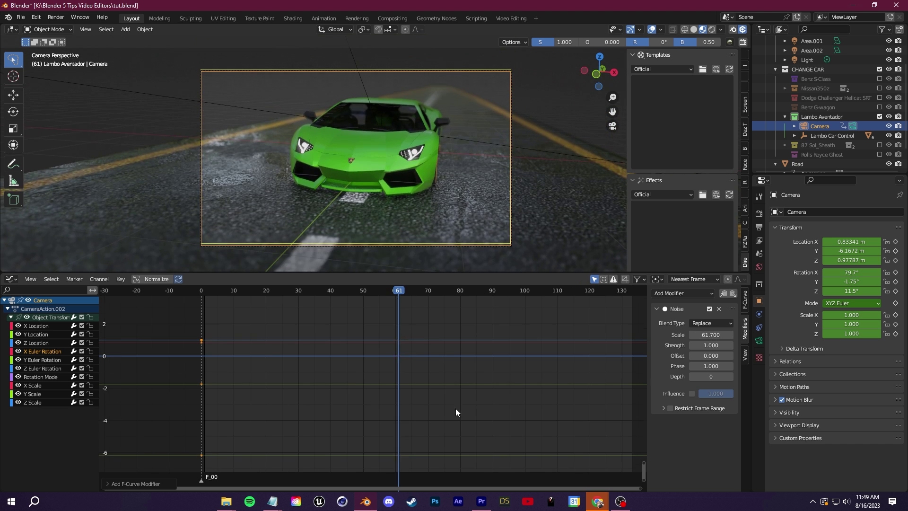
key("space")
key("space")
key("Home")
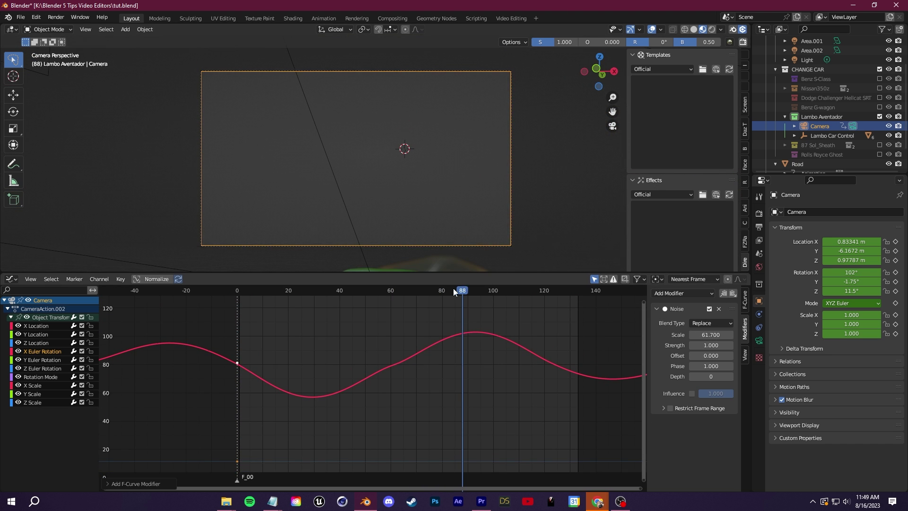
Set the X rotation noise Scale to 7.5 and Strength to 0.3, and play back the shake.
key("shift+Left")
mouse_move(713, 346)
left_mouse_down()
mouse_move(730, 345)
mouse_move(655, 335)
mouse_move(713, 345)
left_mouse_up()
key("space")
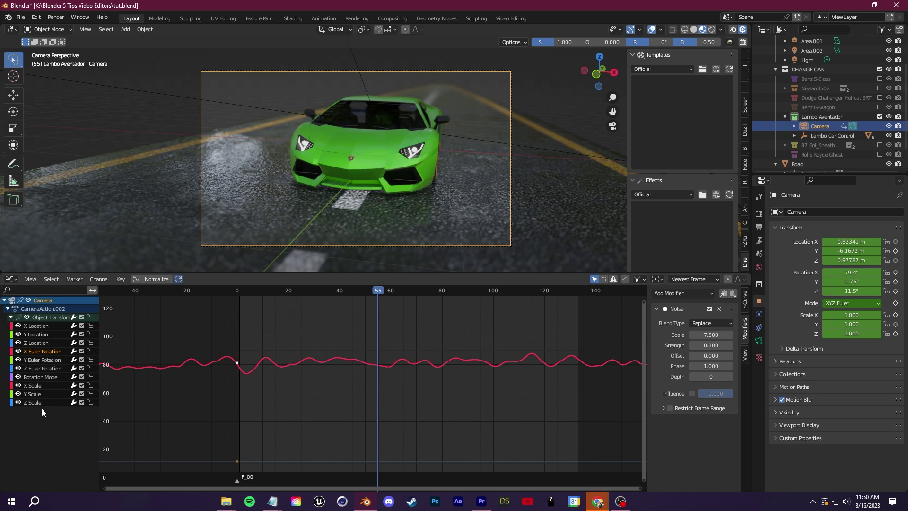
Return to frame 0 and add a Noise modifier to the camera's Z Euler Rotation curve.
left_click(52, 361)
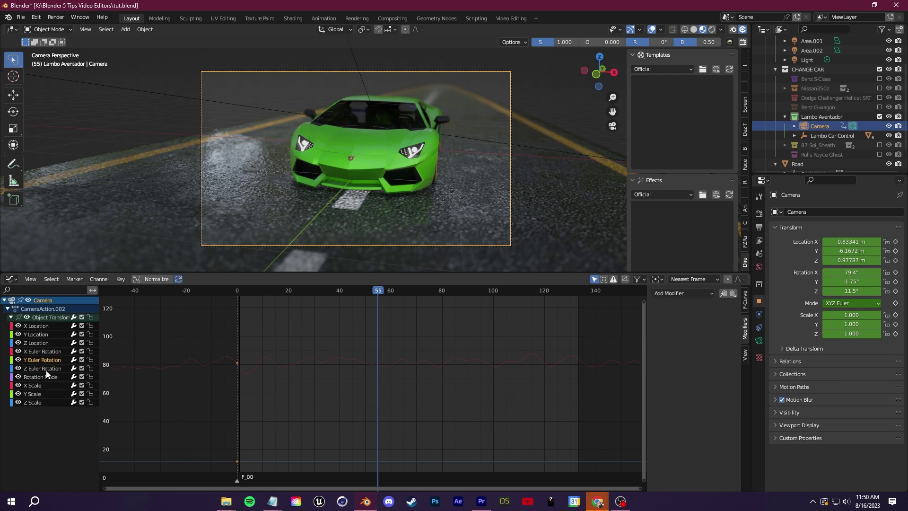
left_click(46, 370)
left_click_drag(363, 290, 263, 290)
key("shift+Left")
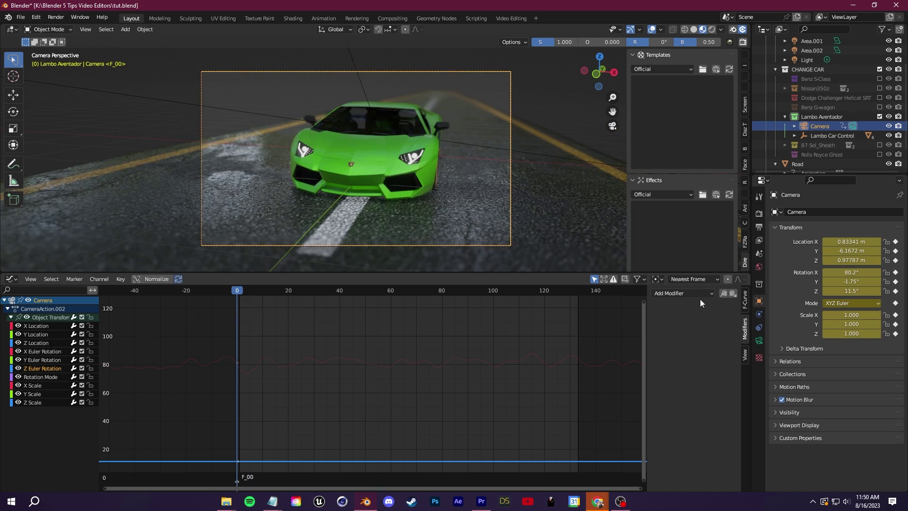
left_click(683, 294)
left_click(700, 343)
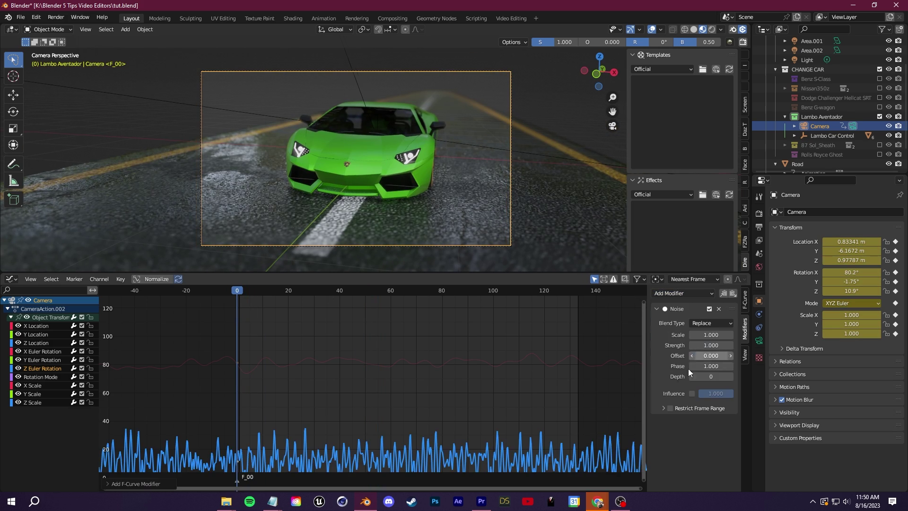
scroll(361, 402, "down", 1)
Set the Z rotation noise Scale to 58.7 and Strength to 0.2 while previewing the camera shake.
key("space")
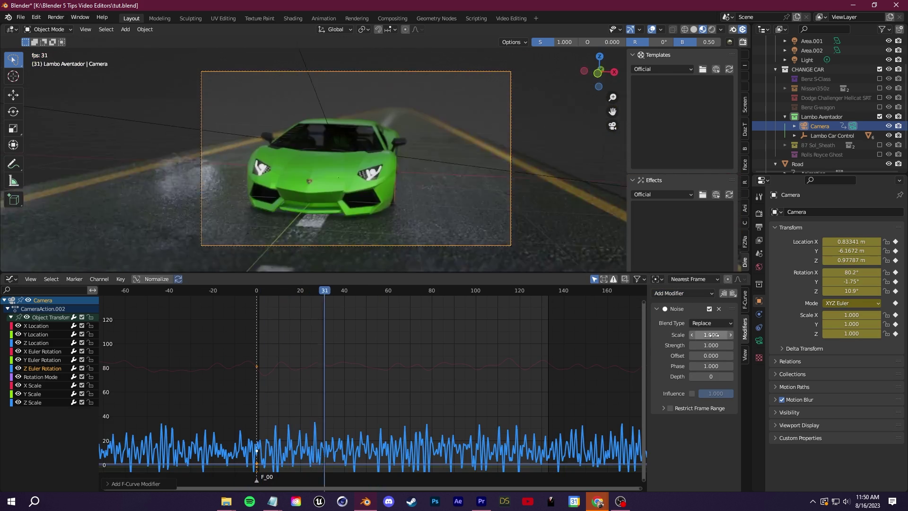
left_click_drag(711, 335, 769, 335)
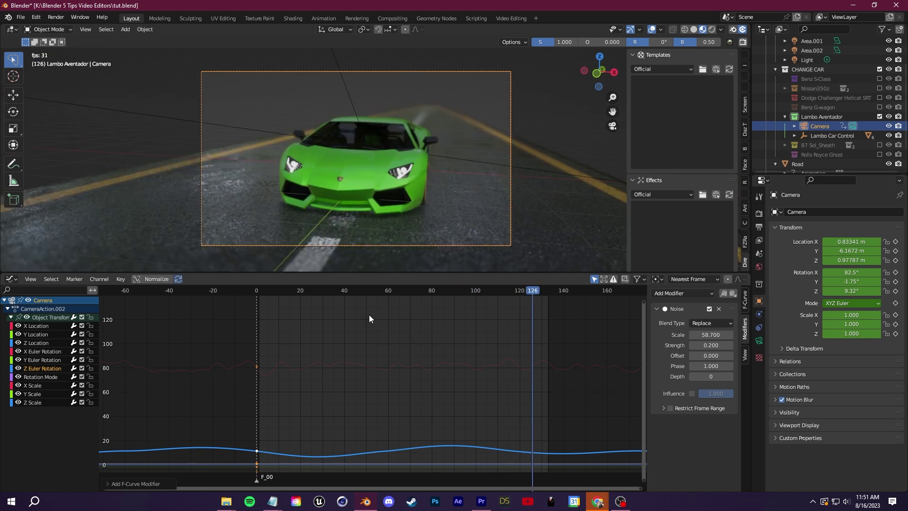
key("space")
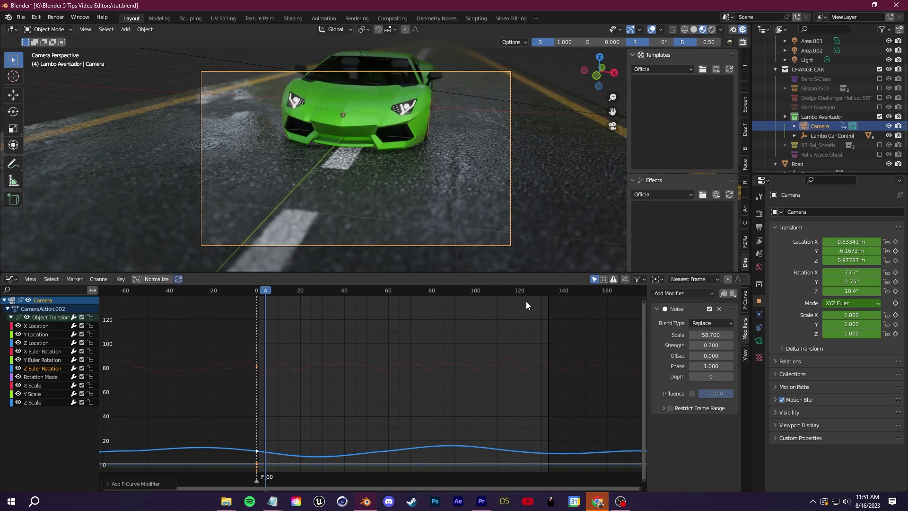
Return to frame 0 and add a Noise modifier to the camera's Y Location curve.
left_click(41, 327)
left_click(38, 343)
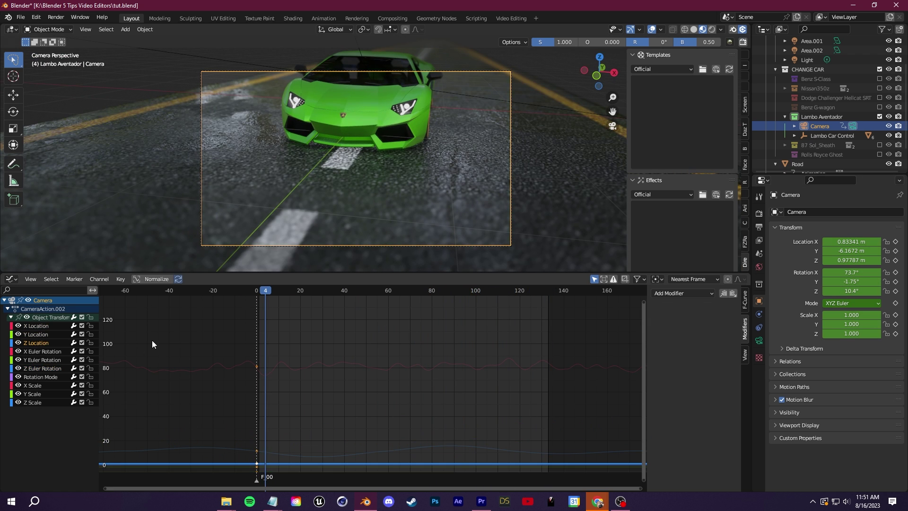
left_click_drag(266, 290, 226, 319)
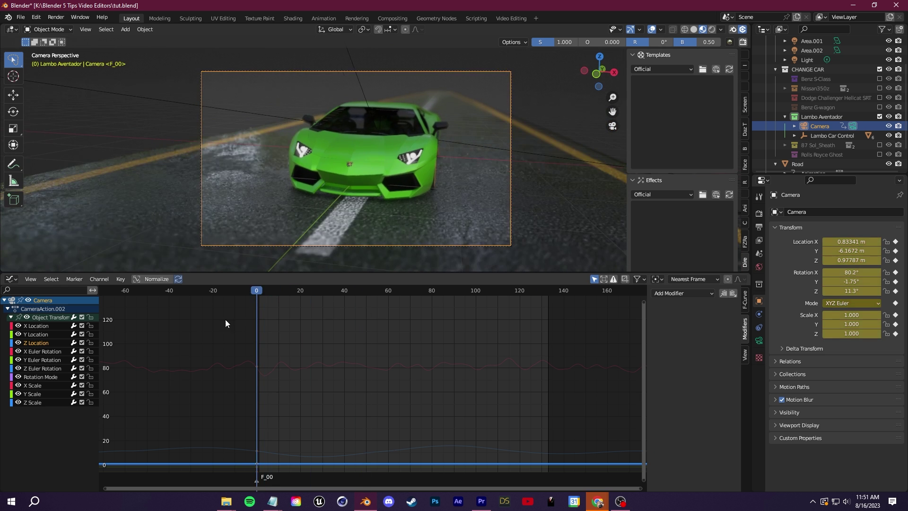
left_click(42, 335)
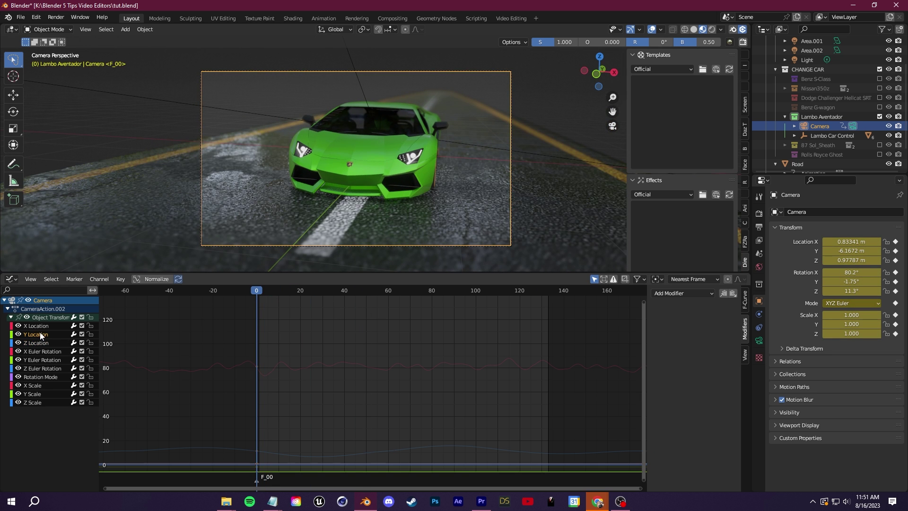
left_click(685, 294)
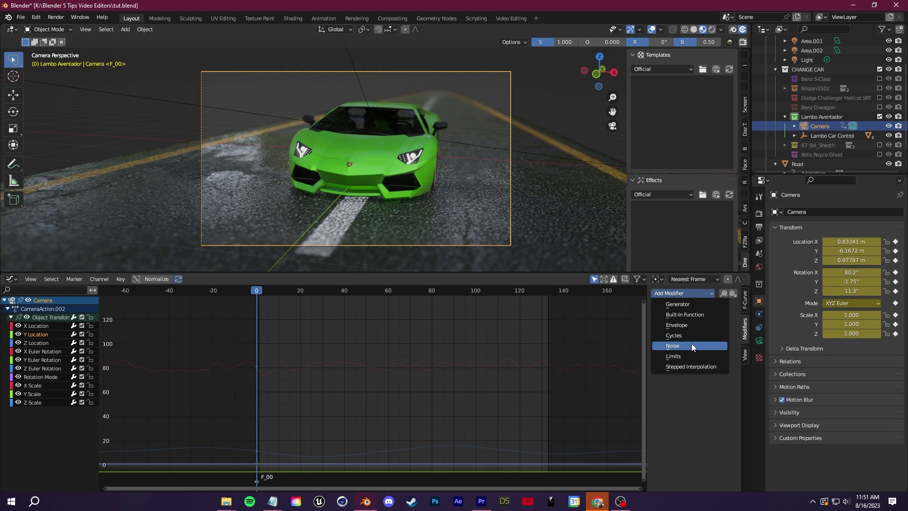
left_click(692, 343)
Set the Y location noise Scale to 31.3 and adjust its Strength while previewing the camera shake.
key("space")
scroll(428, 373, "down", 6)
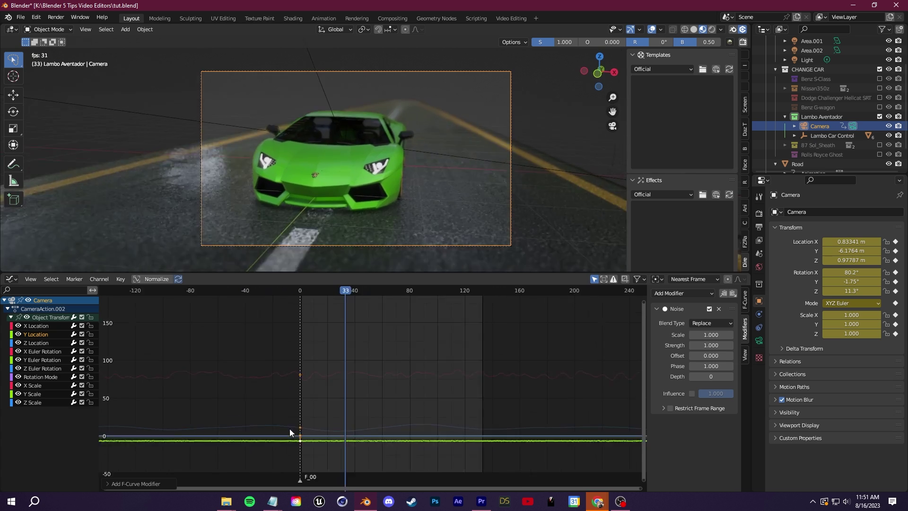
scroll(290, 429, "up", 5)
middle_click_drag(386, 428, 391, 353)
key("space")
left_click_drag(702, 334, 846, 335)
key("space")
left_click(711, 345)
type("13.6")
key("Return")
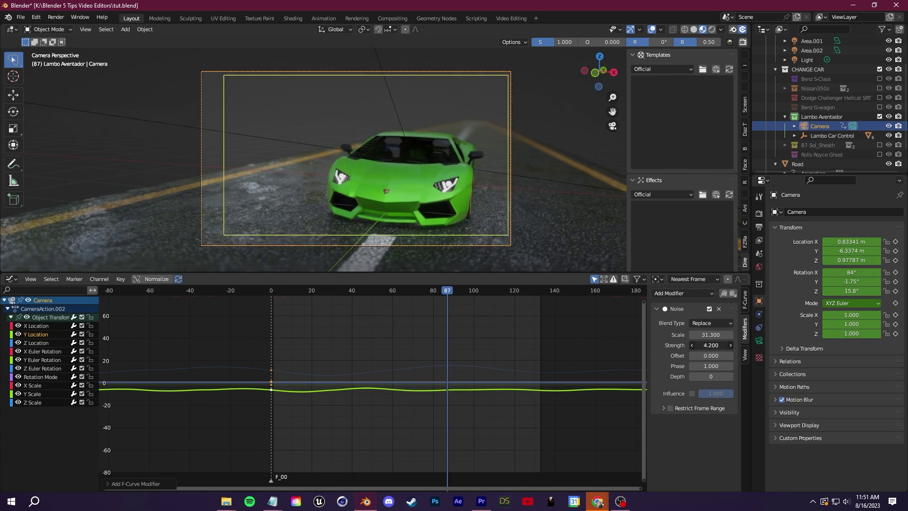
left_click_drag(711, 345, 640, 344)
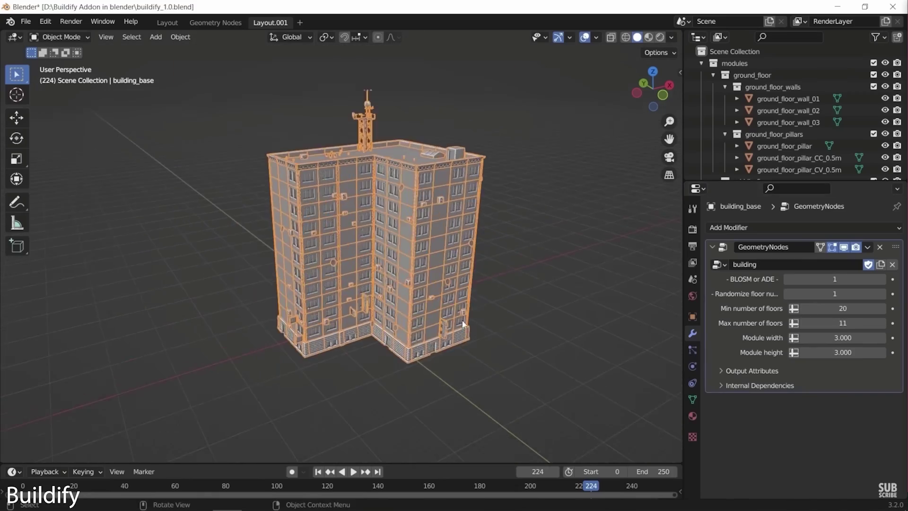
Duplicate the L-shaped building and set the copy's Min number of floors to 0.
middle_click_drag(463, 325, 420, 314)
key("shift+d")
left_click(660, 326)
left_click_drag(852, 308, 799, 309)
Duplicate the building again along the ground plane and turn its Geometry Nodes modifier back on in the viewport.
scroll(544, 385, "down", 3)
key("shift+d")
key("shift+z")
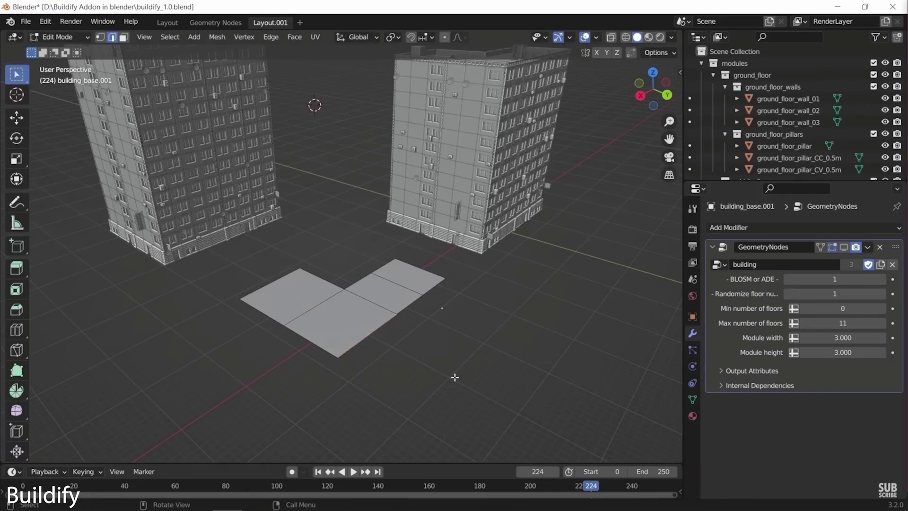
left_click(543, 402)
left_click(844, 246)
scroll(358, 383, "down", 3)
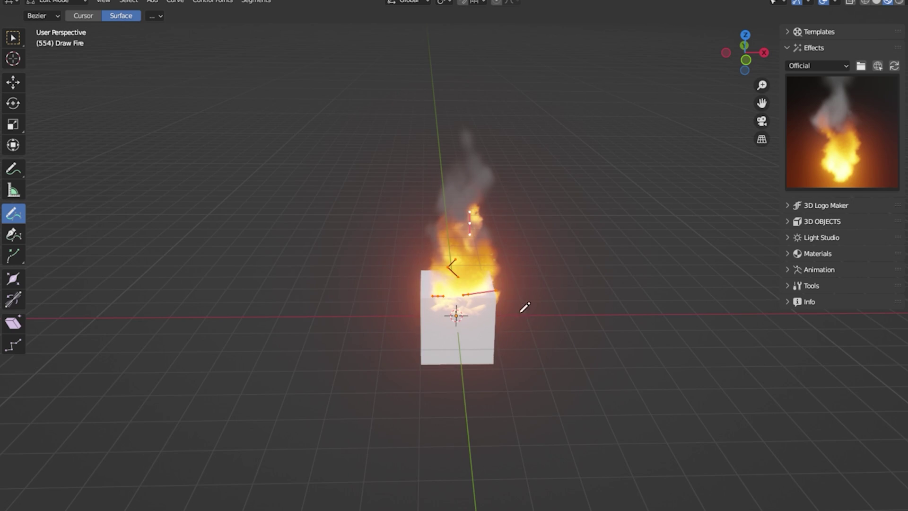
Adjust the first Displacement value of the drawn fire effect on the cube.
mouse_move(526, 307)
middle_mouse_down()
mouse_move(567, 323)
mouse_move(375, 314)
mouse_move(537, 320)
middle_mouse_up()
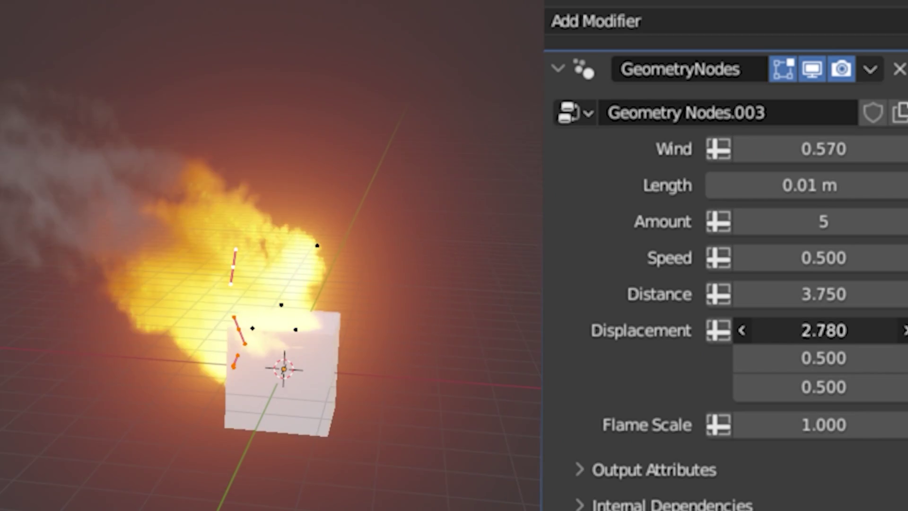
mouse_move(824, 330)
left_mouse_down()
mouse_move(786, 331)
mouse_move(812, 330)
left_mouse_up()
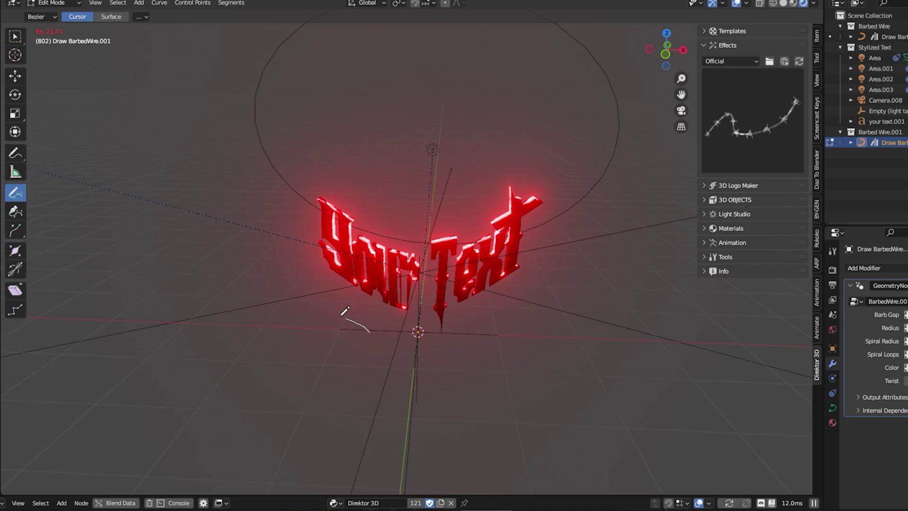
Draw a freehand barbed wire curve around the red stylized text.
left_click_drag(277, 128, 379, 353)
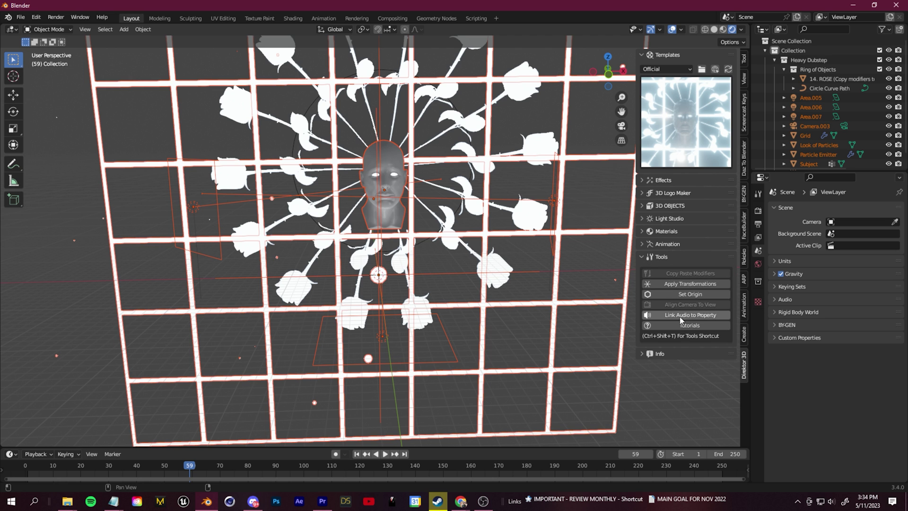
Select the ring of roses and bake the 266827 WAV file to its Audio Sync Glow animation curve.
left_click(412, 176)
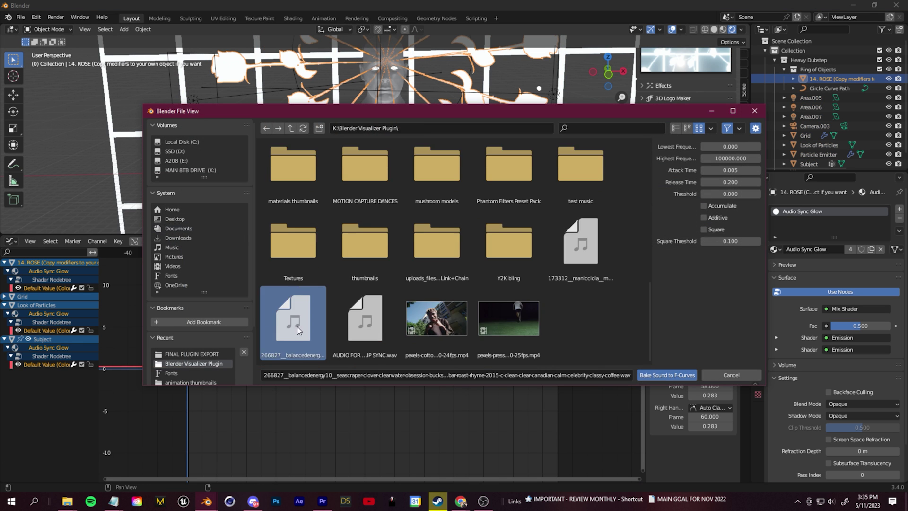
double_click(298, 326)
left_click(336, 254)
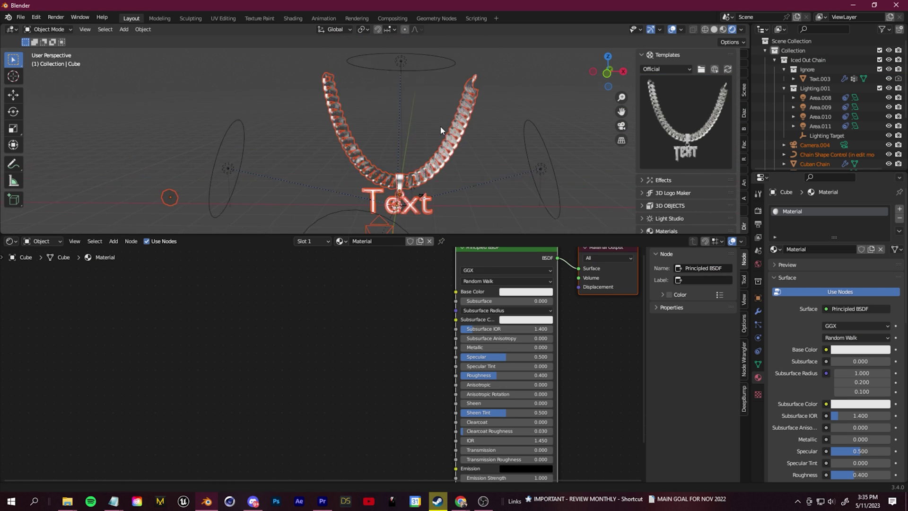
Load the Custom Character template and delete the default cube.
left_click(475, 219)
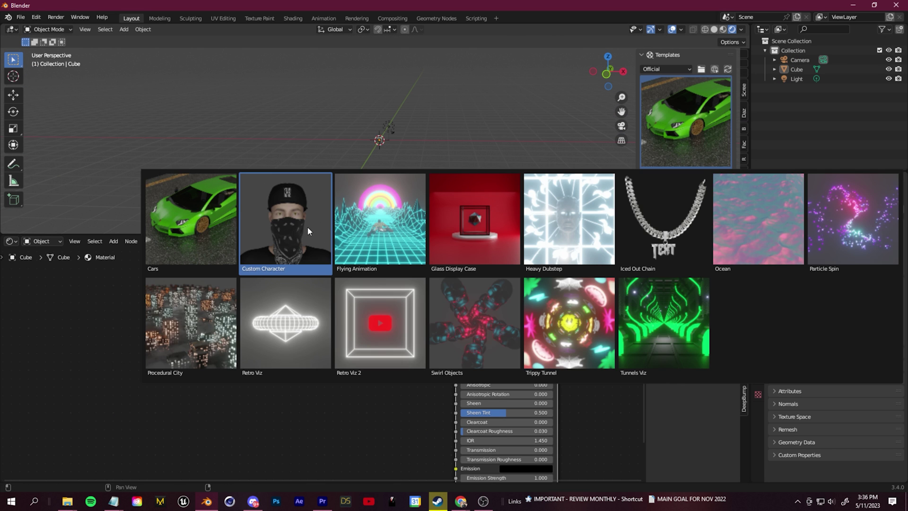
left_click(303, 223)
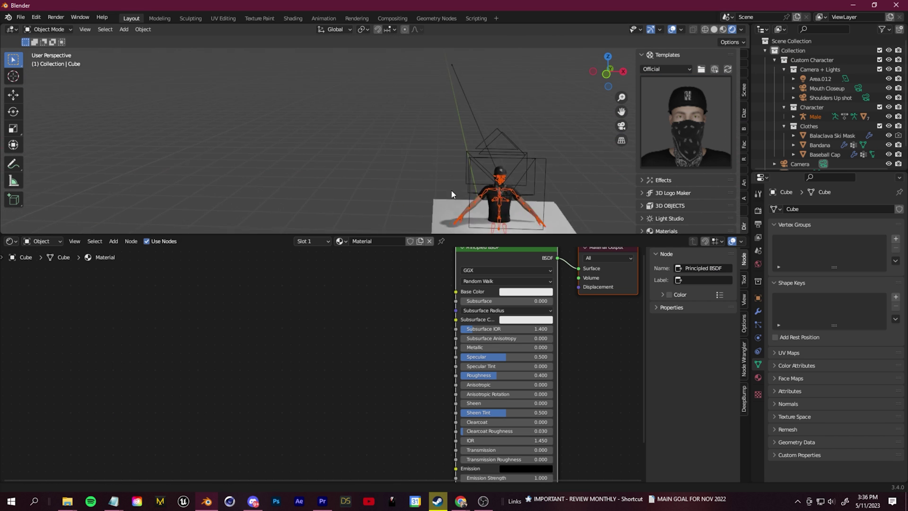
key("Delete")
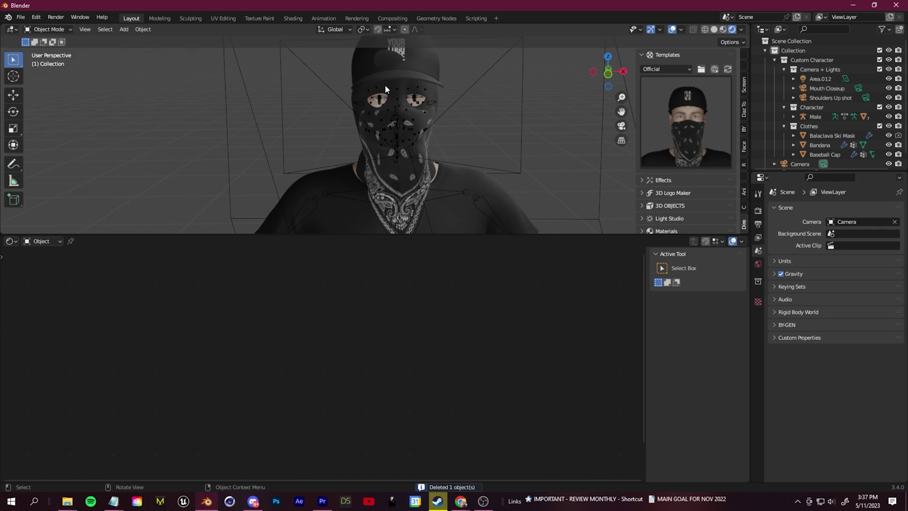
Hide the character's Balaclava Ski Mask and select the Bandana to show its material nodes.
left_click(828, 135)
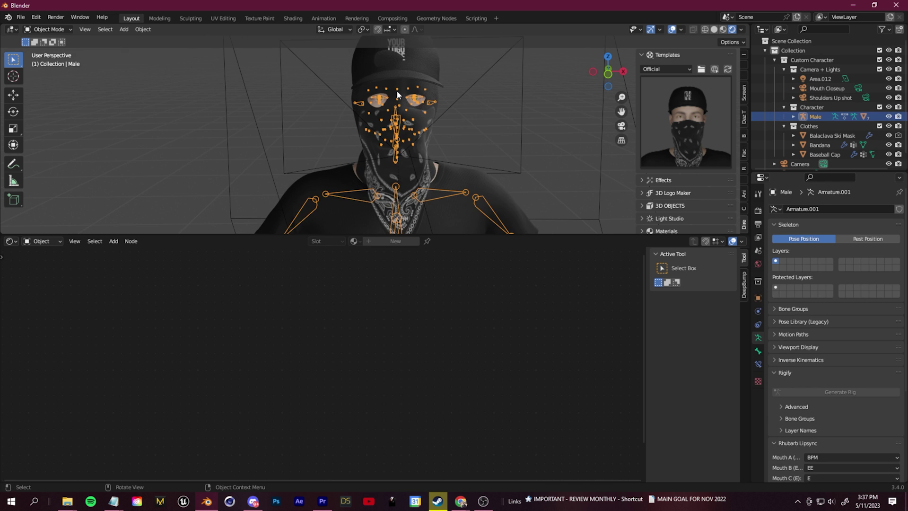
left_click(819, 132)
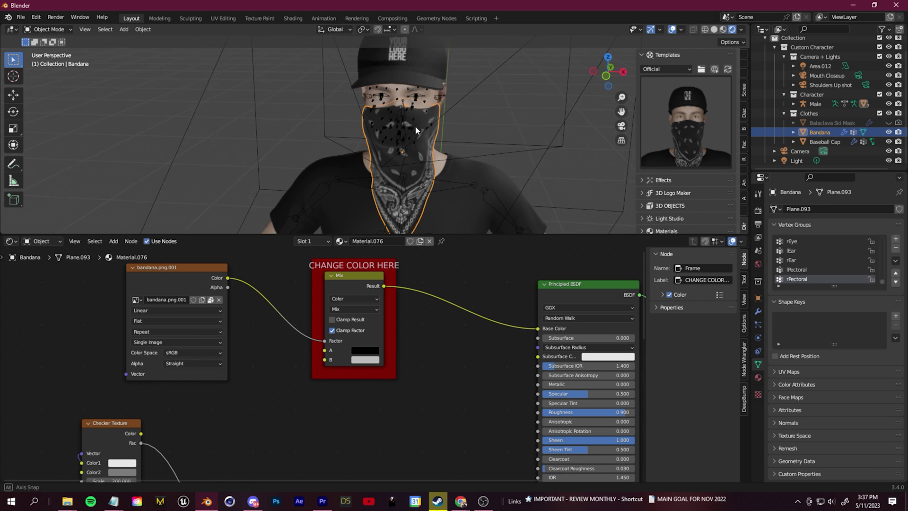
Try rotating the character's upper chest bone in Pose Mode.
left_click(428, 191)
key("r")
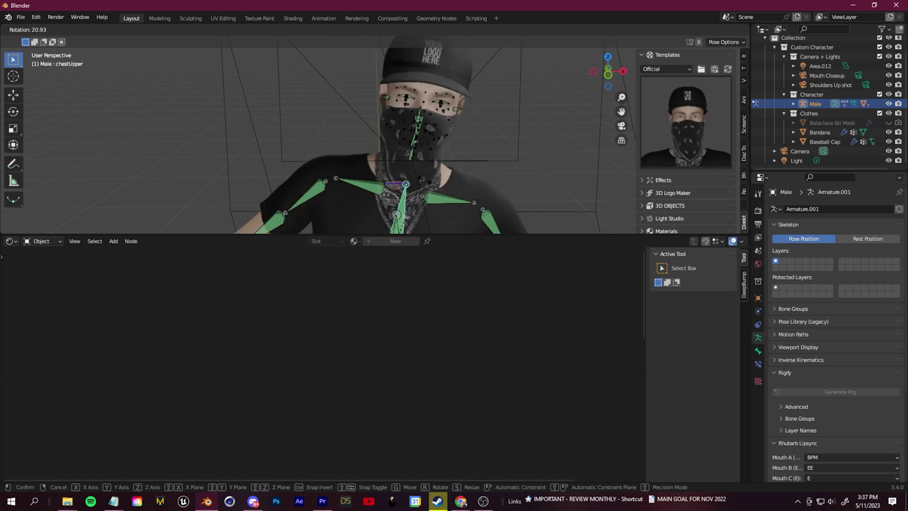
right_click(427, 152)
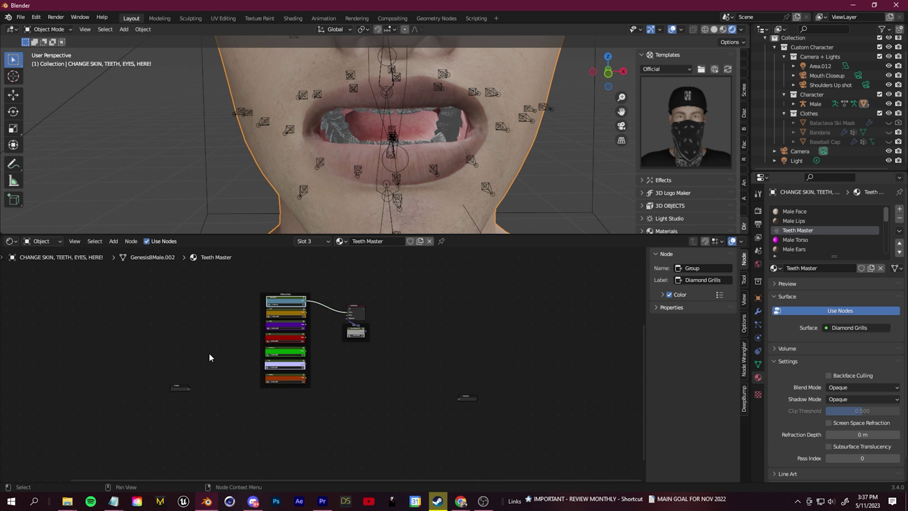
Connect a different teeth shader group to the Material Output's Surface in the Teeth Master material.
scroll(319, 309, "up", 15)
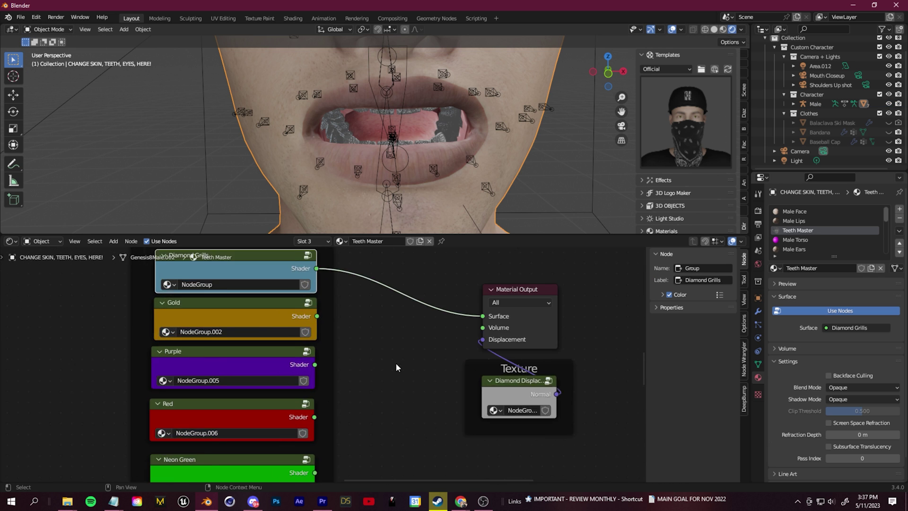
scroll(395, 363, "down", 8)
left_click_drag(369, 304, 472, 303)
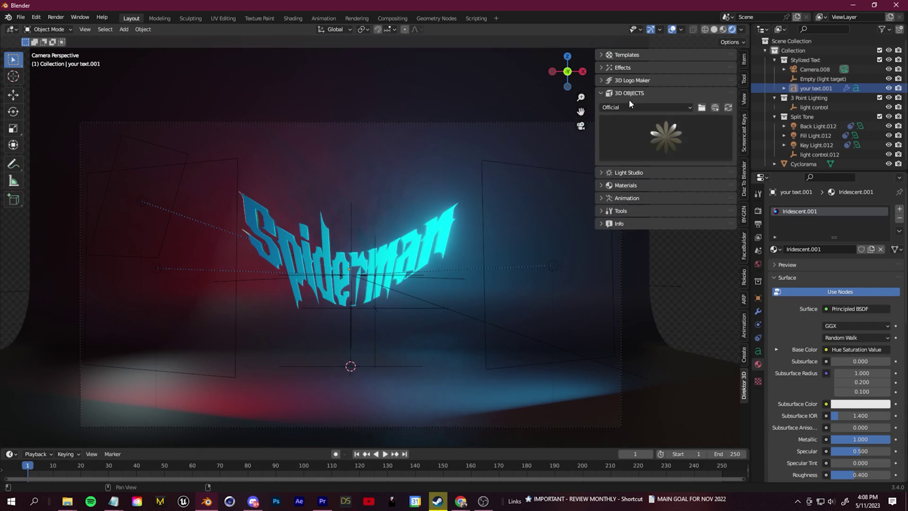
Open the official 3D object gallery to choose an object for the Spiderman text scene.
left_click(645, 139)
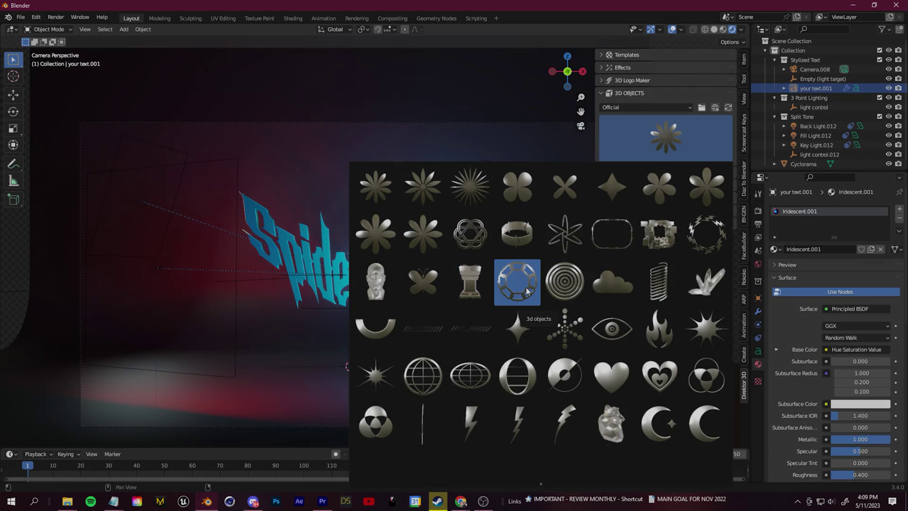